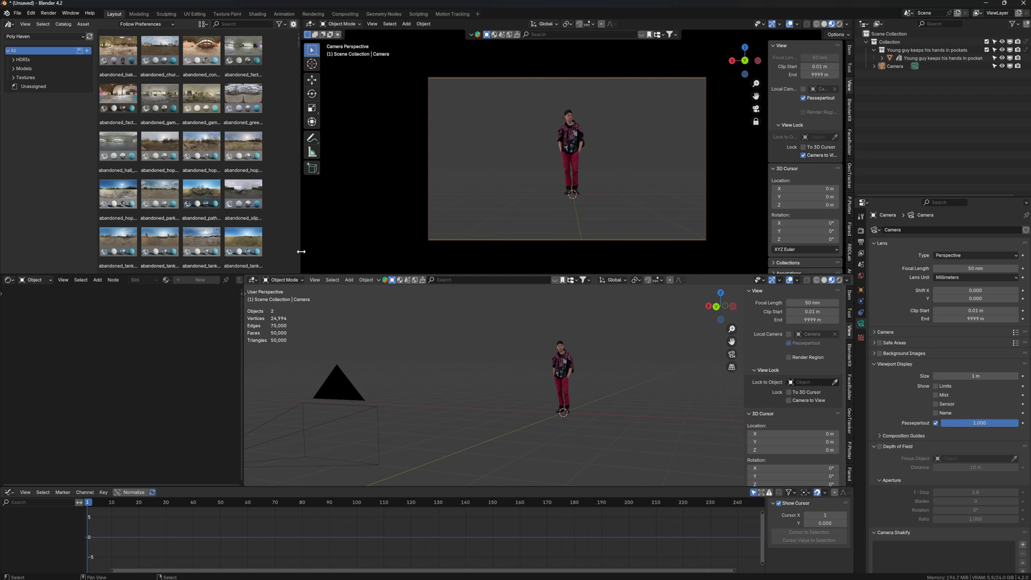
# - Widen the camera viewport by narrowing the asset browser beside it
pyautogui.moveTo(299, 265); pyautogui.dragTo(244, 265)
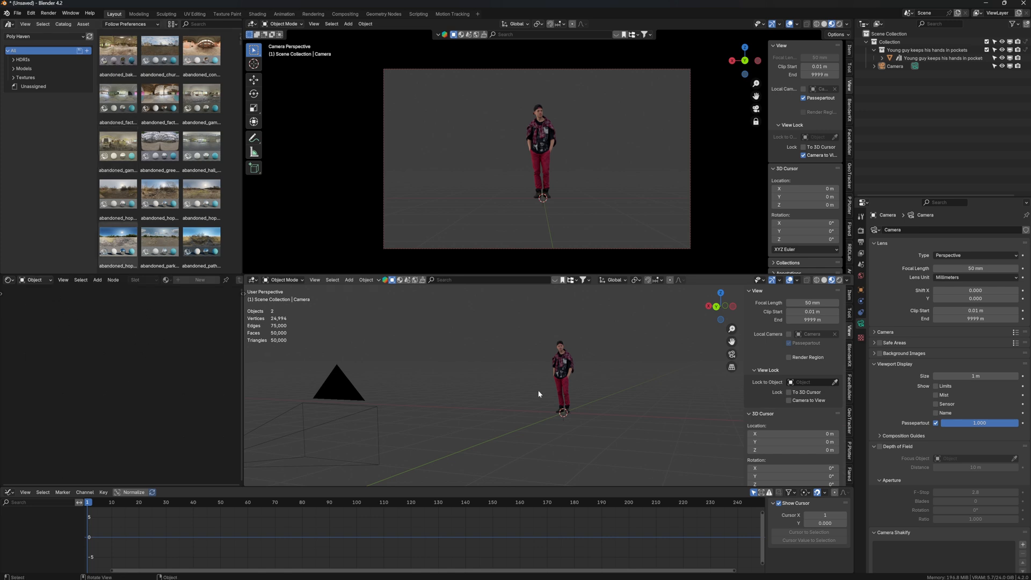
pyautogui.moveTo(529, 389)
pyautogui.mouseDown(button='middle')
pyautogui.moveTo(562, 399)
pyautogui.moveTo(537, 400)
pyautogui.mouseUp(button='middle')
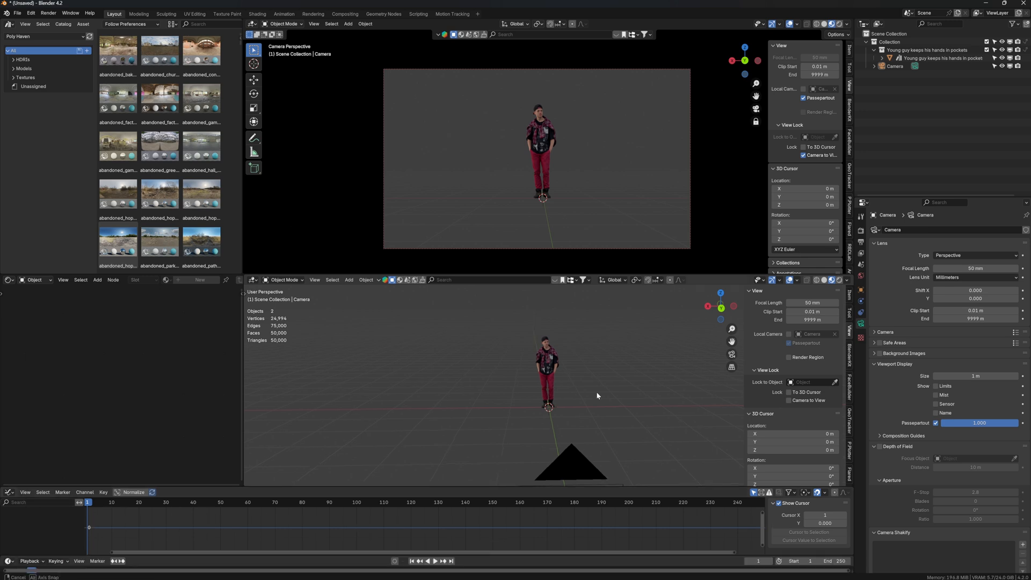
pyautogui.moveTo(596, 393); pyautogui.dragTo(549, 357, button='middle')
pyautogui.moveTo(562, 392); pyautogui.dragTo(452, 433, button='middle')
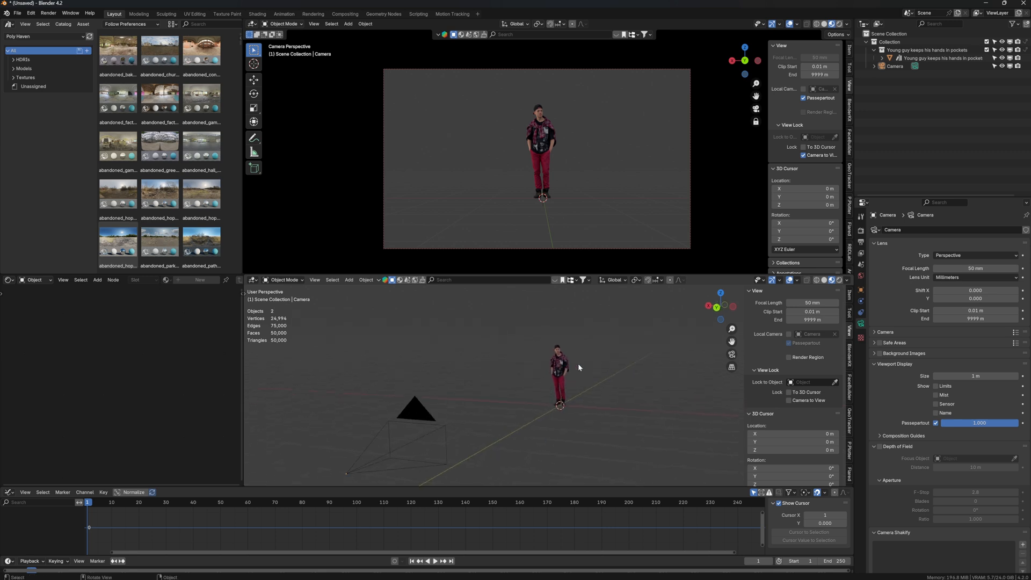
# - Move the standing man along the global Y axis, far away from the camera
pyautogui.click(556, 403)
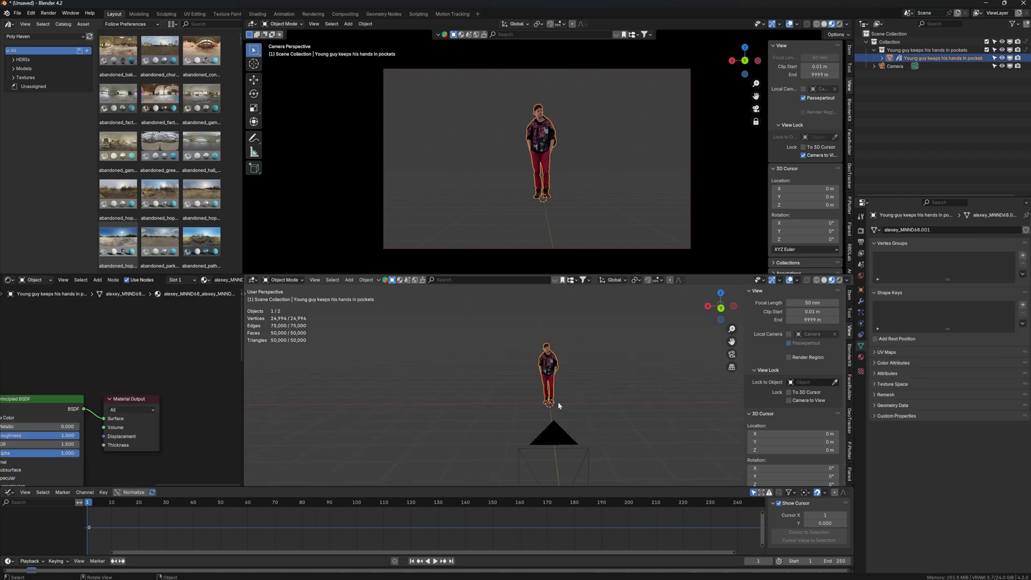
pyautogui.press('g')
pyautogui.press('y')
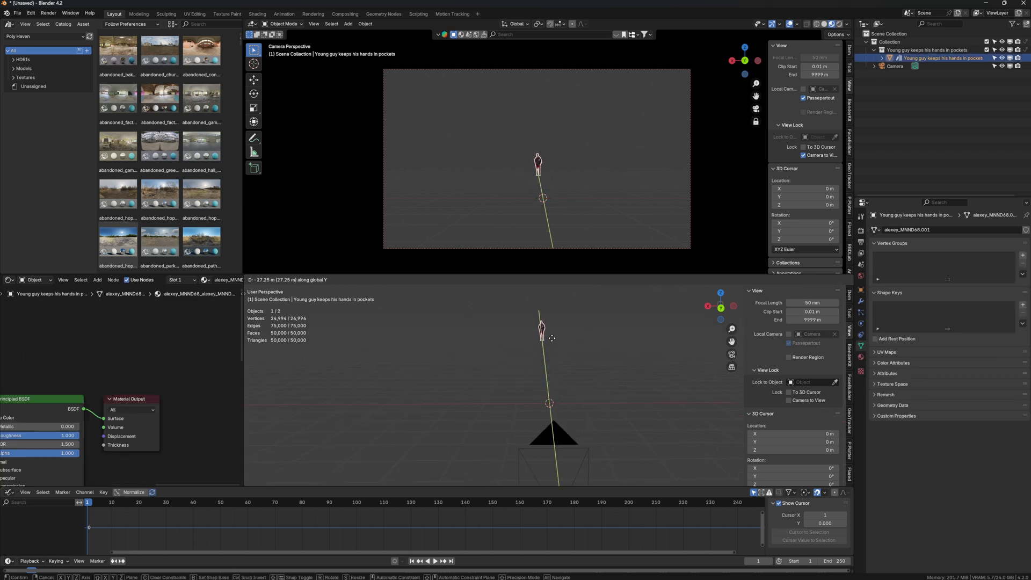
pyautogui.click(550, 330)
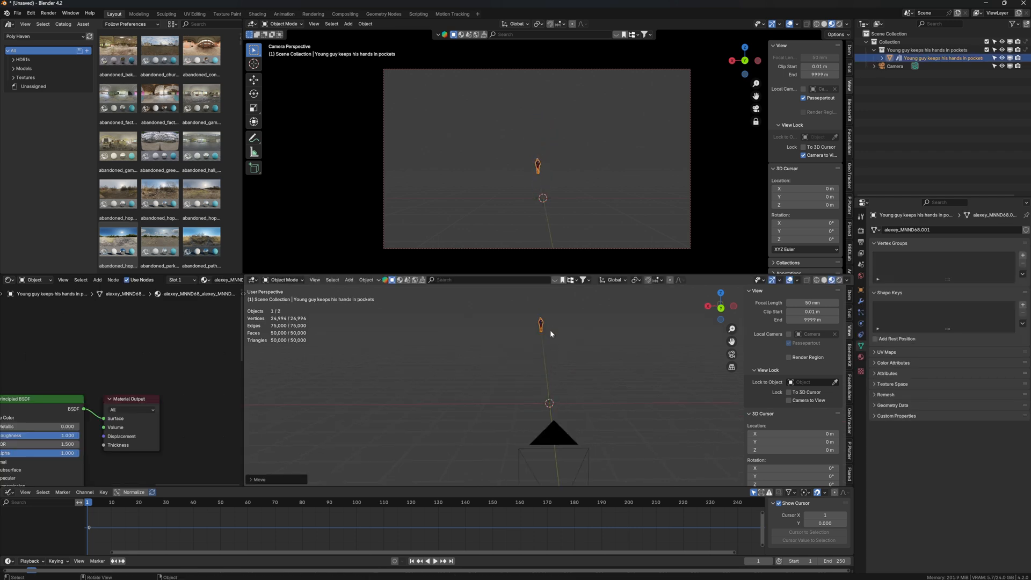
# - Add a mesh plane at the world origin and scale it up evenly until it spans the camera frame's width
pyautogui.moveTo(556, 405); pyautogui.dragTo(556, 411, button='middle')
pyautogui.press('shift')
pyautogui.hotkey('shift', 'a')
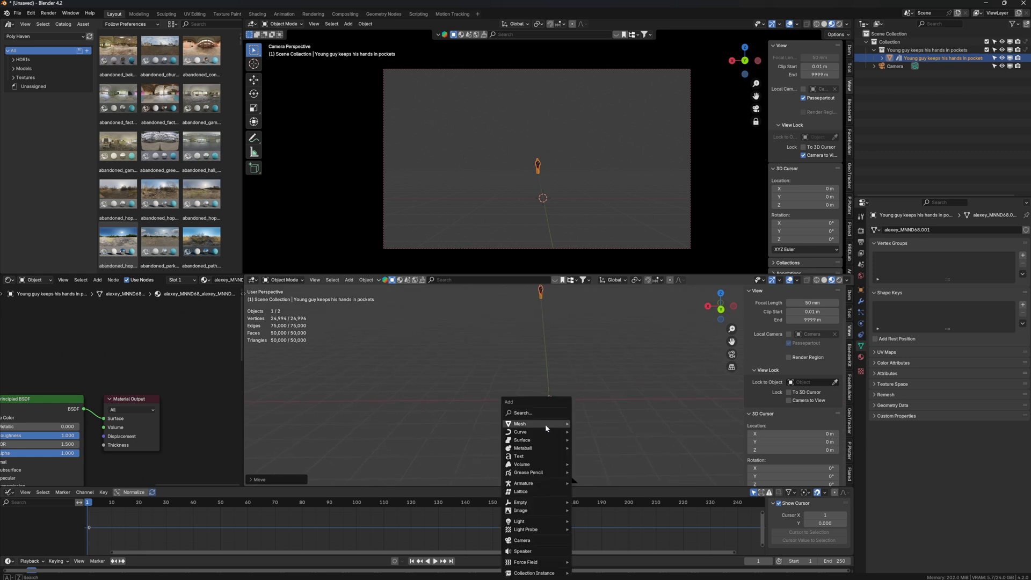
pyautogui.moveTo(545, 425)
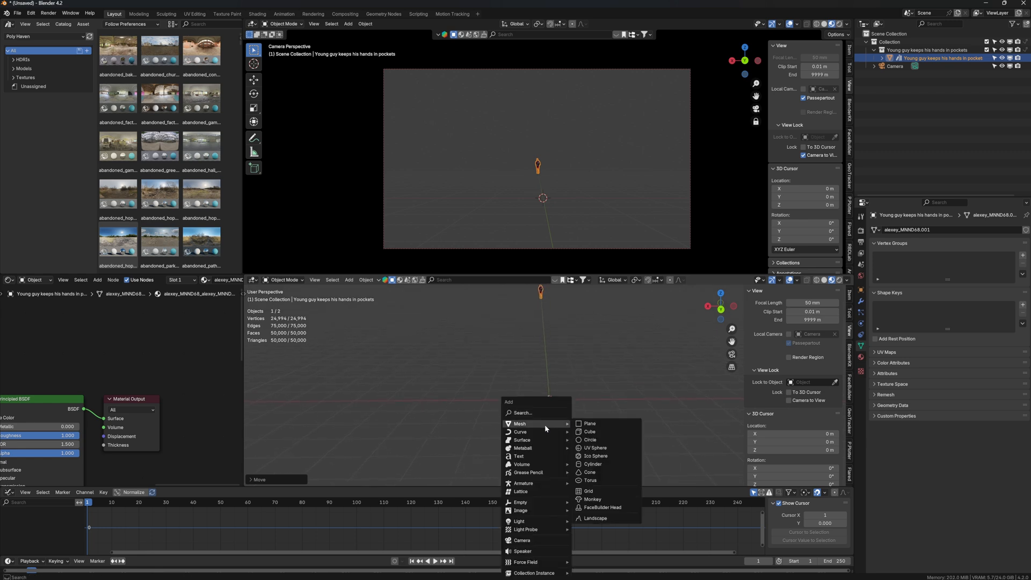
pyautogui.click(590, 423)
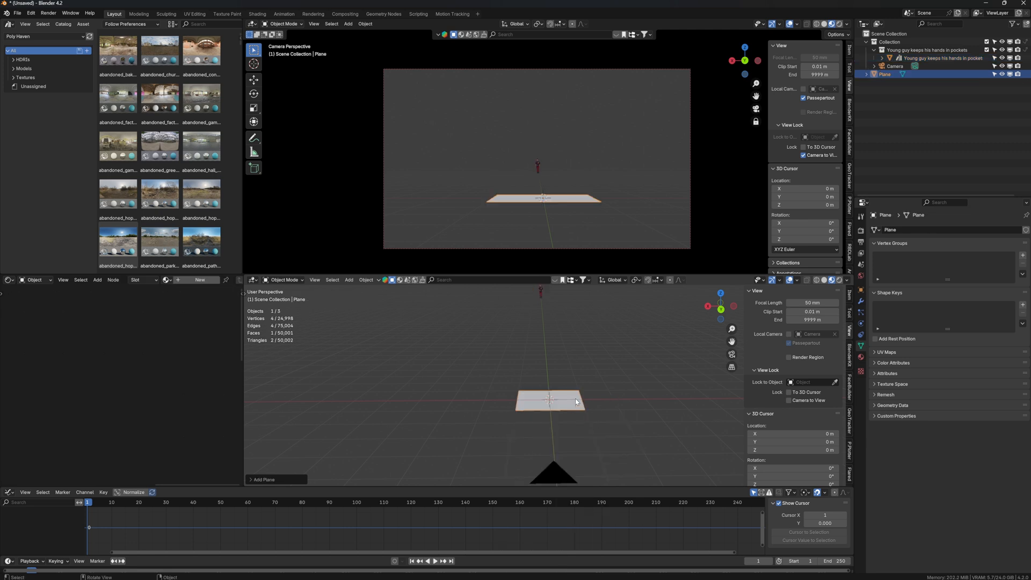
pyautogui.press('s')
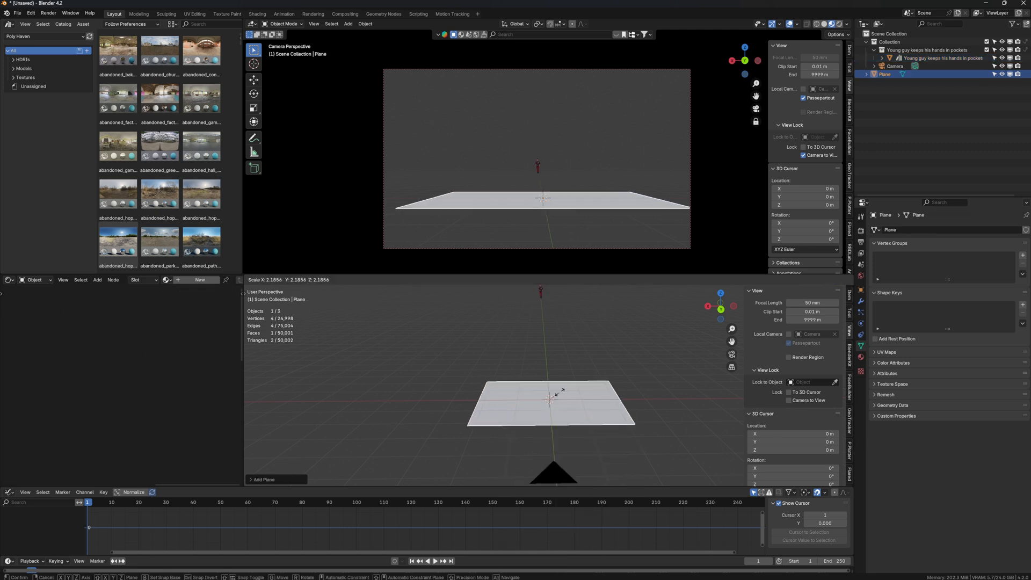
pyautogui.click(580, 395)
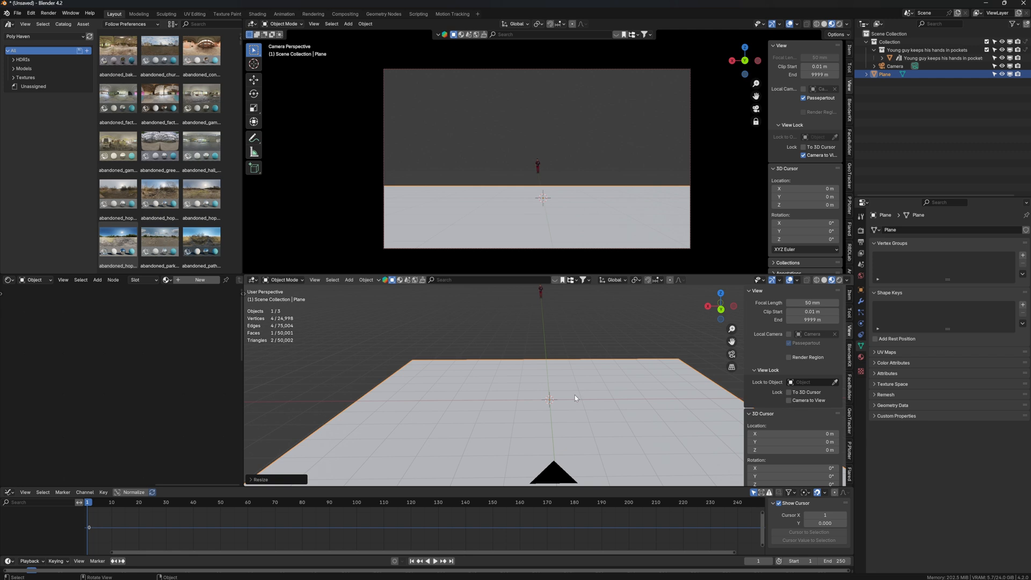
# - Move the plane along the global Y axis away from the camera, toward the standing man
pyautogui.press('g')
pyautogui.press('y')
pyautogui.click(556, 330)
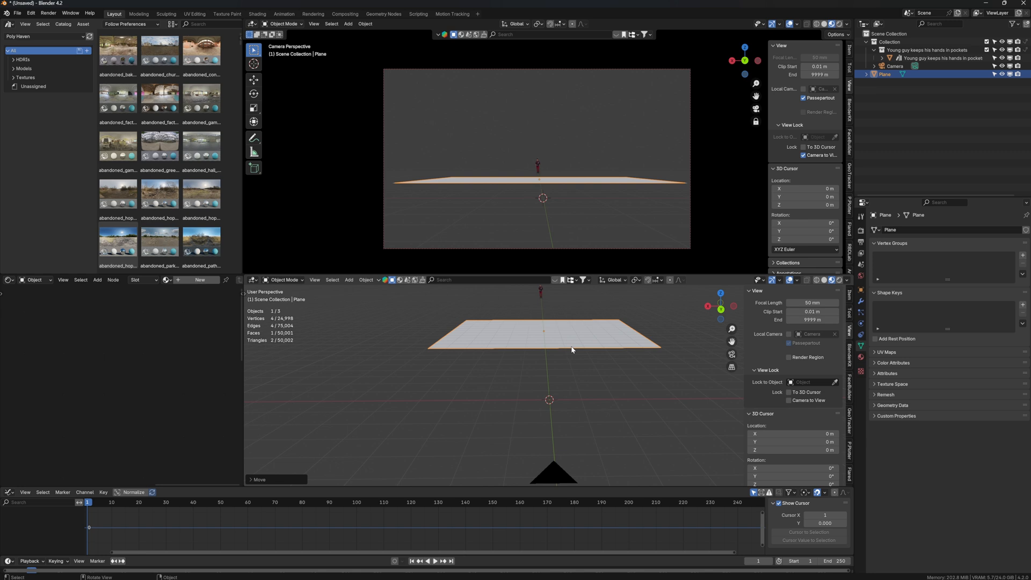
# - Enlarge the plane to cover the ground from the camera toward the distant man, and apply its object transform
pyautogui.press('s')
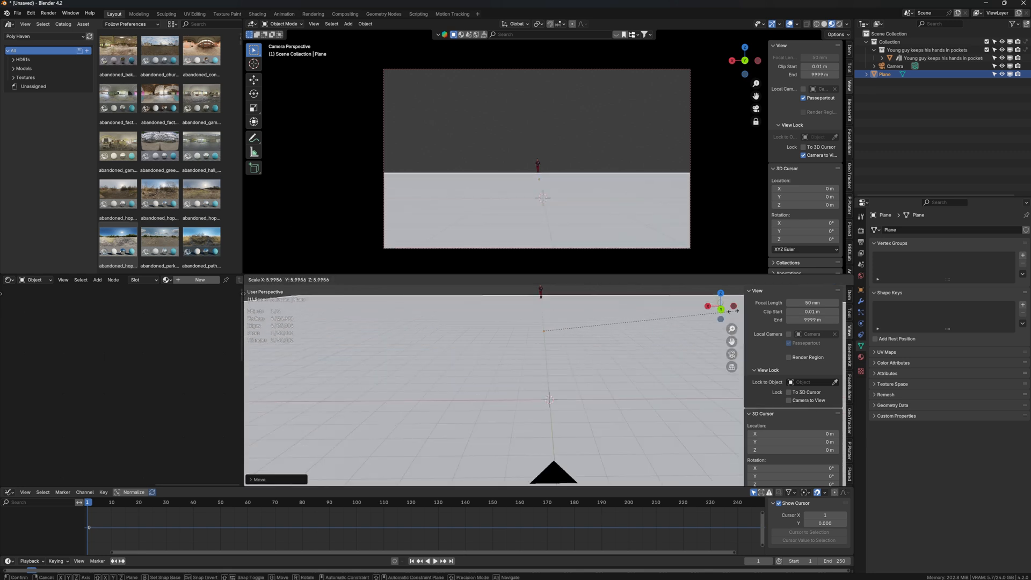
pyautogui.click(579, 386)
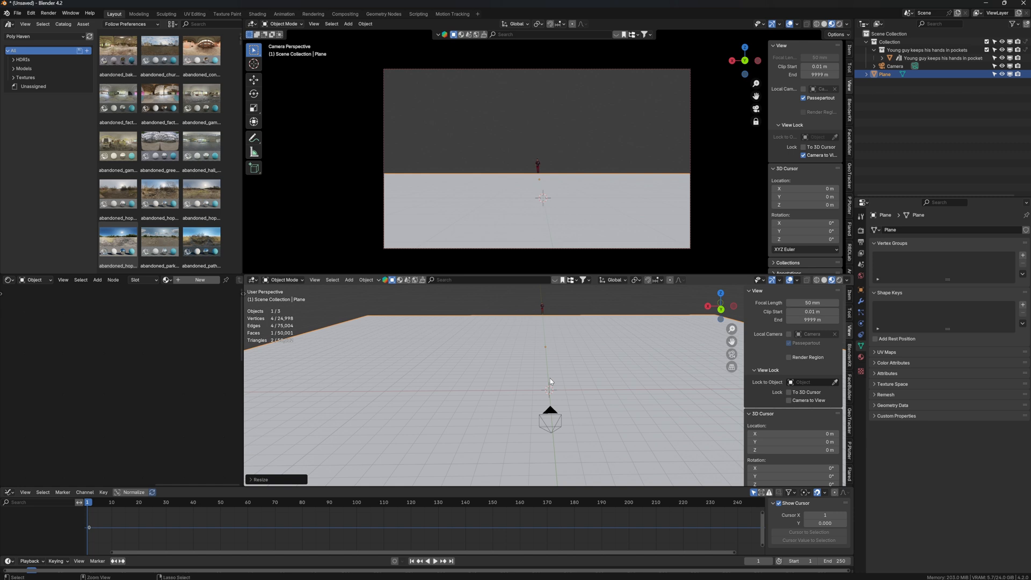
pyautogui.hotkey('ctrl', 'a')
pyautogui.click(540, 394)
pyautogui.press('s')
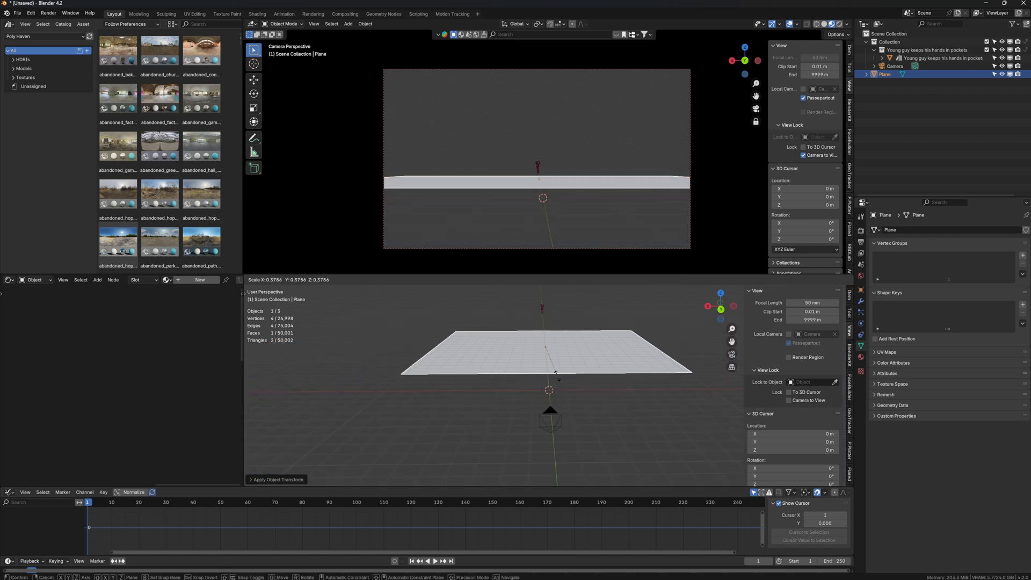
pyautogui.click(640, 364)
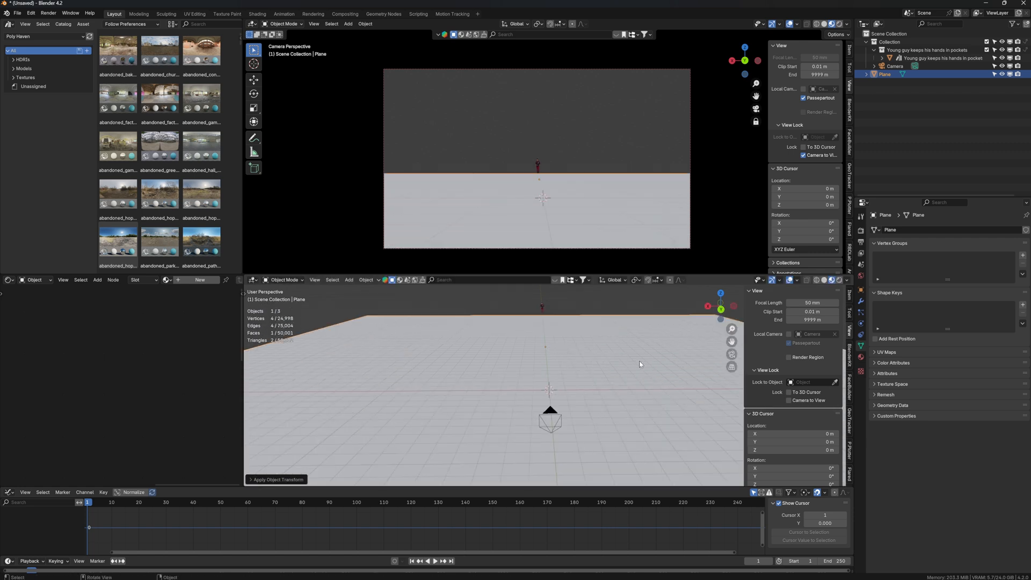
pyautogui.rightClick(639, 361)
pyautogui.click(637, 362)
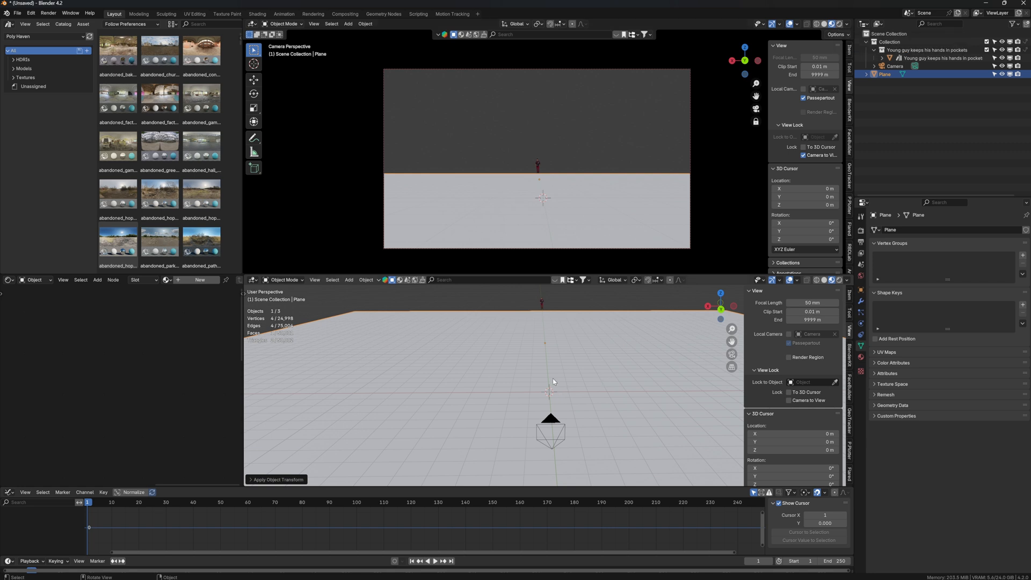
# - Add an Ocean modifier to the plane
pyautogui.moveTo(552, 378); pyautogui.dragTo(554, 370, button='middle')
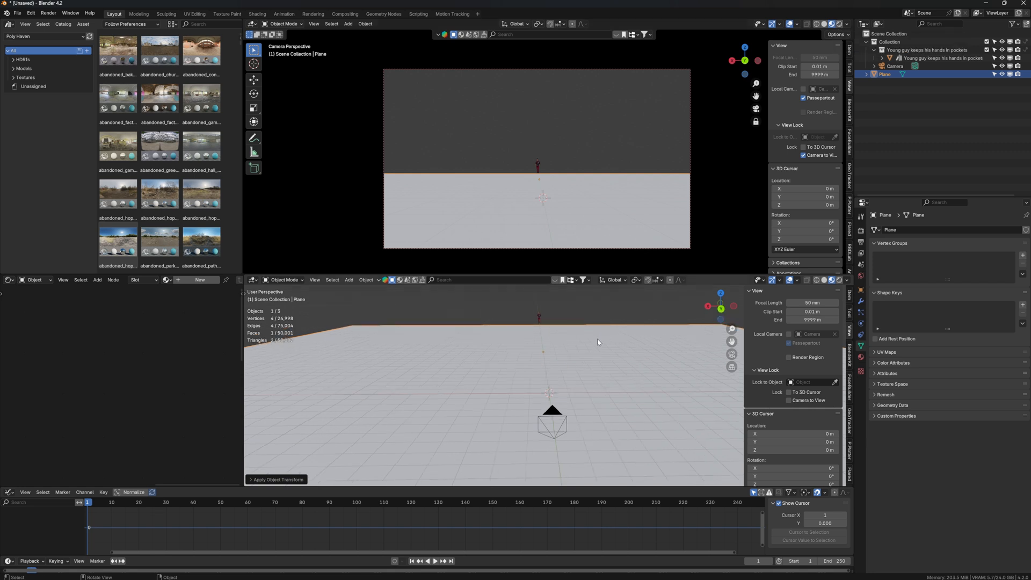
pyautogui.click(861, 301)
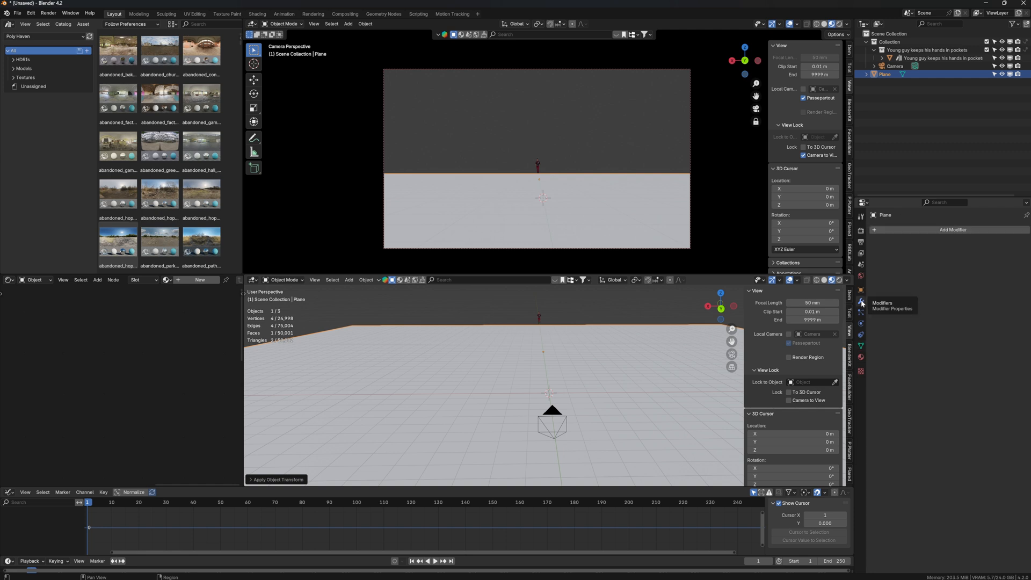
pyautogui.click(919, 231)
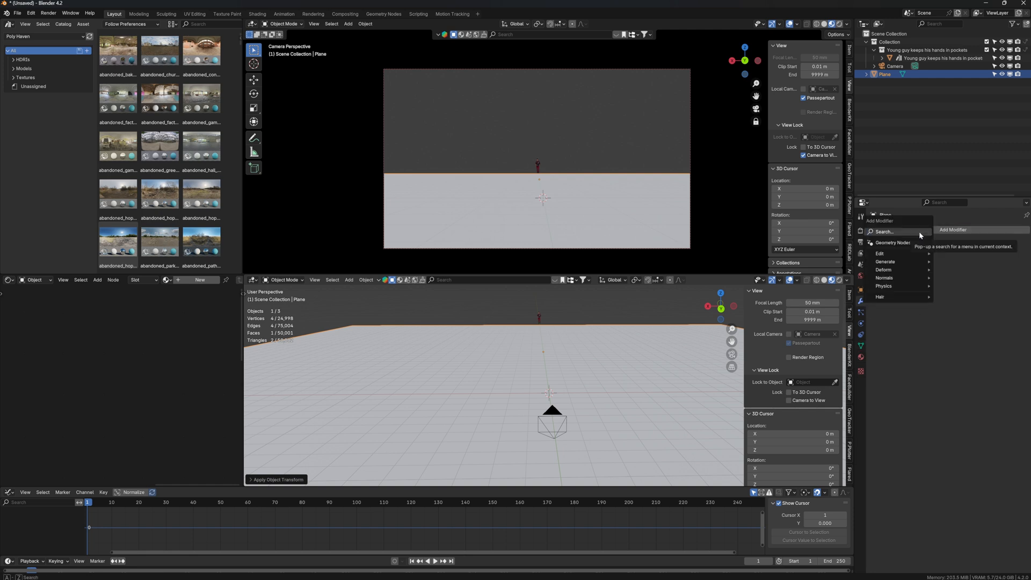
pyautogui.click(919, 231)
pyautogui.write('ocea')
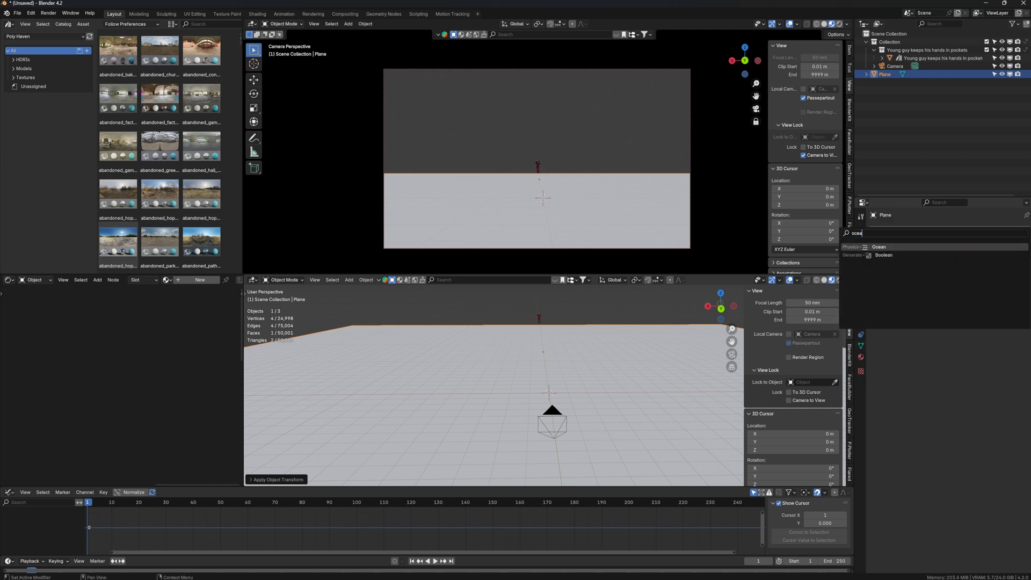
pyautogui.press('Return')
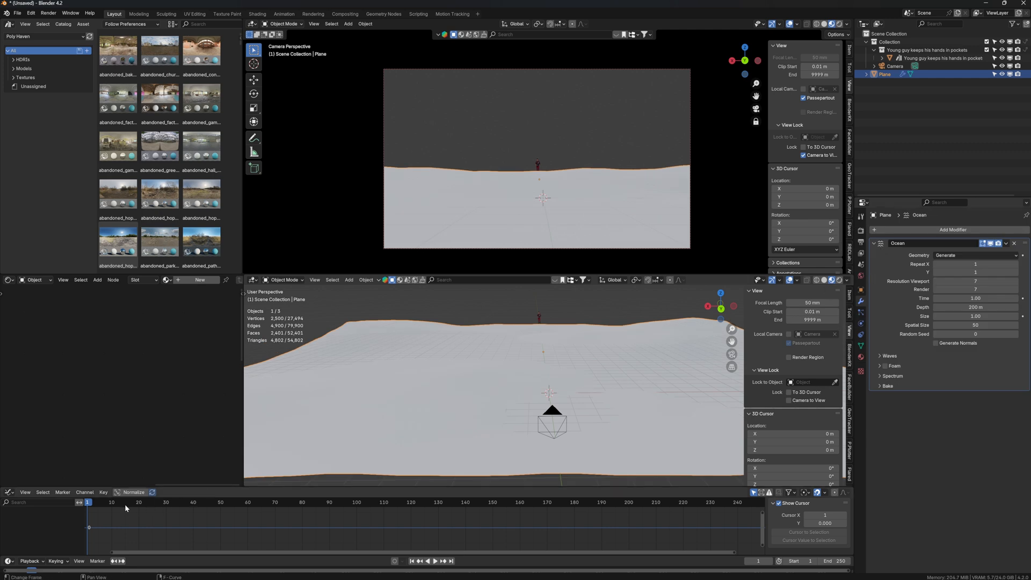
# - Set the Ocean modifier's time to 10.40, viewport resolution to 9, depth to 198 m and wave scale to 5.7
pyautogui.moveTo(976, 299); pyautogui.dragTo(991, 298)
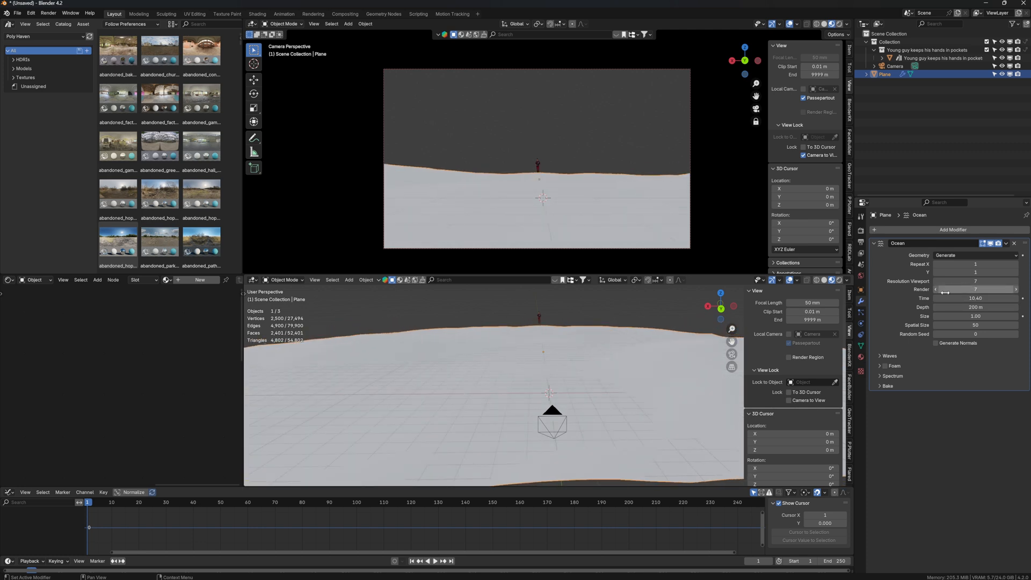
pyautogui.moveTo(961, 281); pyautogui.dragTo(975, 307)
pyautogui.moveTo(968, 317)
pyautogui.mouseDown()
pyautogui.moveTo(941, 317)
pyautogui.moveTo(977, 317)
pyautogui.mouseUp()
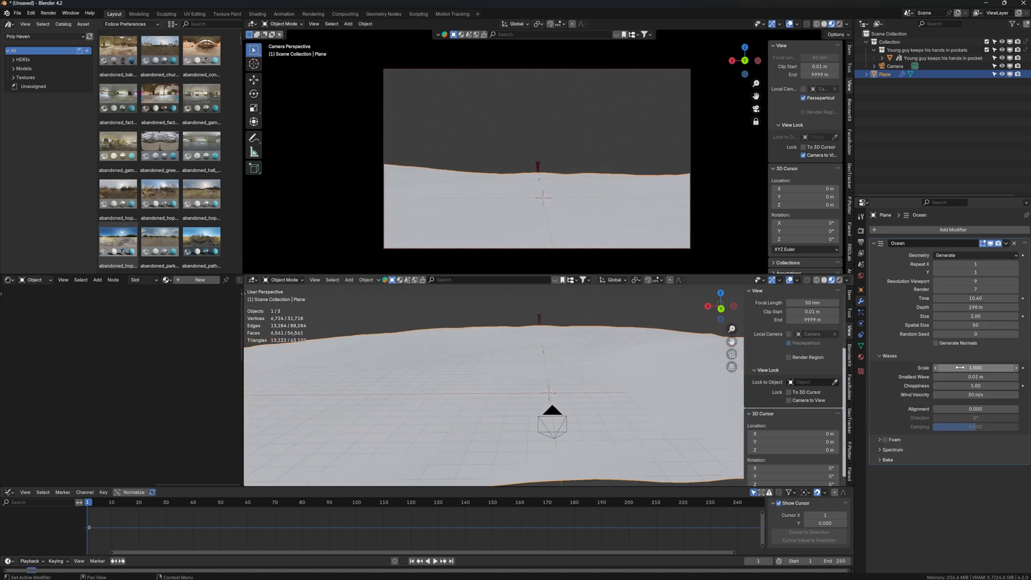
pyautogui.moveTo(960, 368)
pyautogui.mouseDown()
pyautogui.moveTo(994, 368)
pyautogui.moveTo(959, 368)
pyautogui.mouseUp()
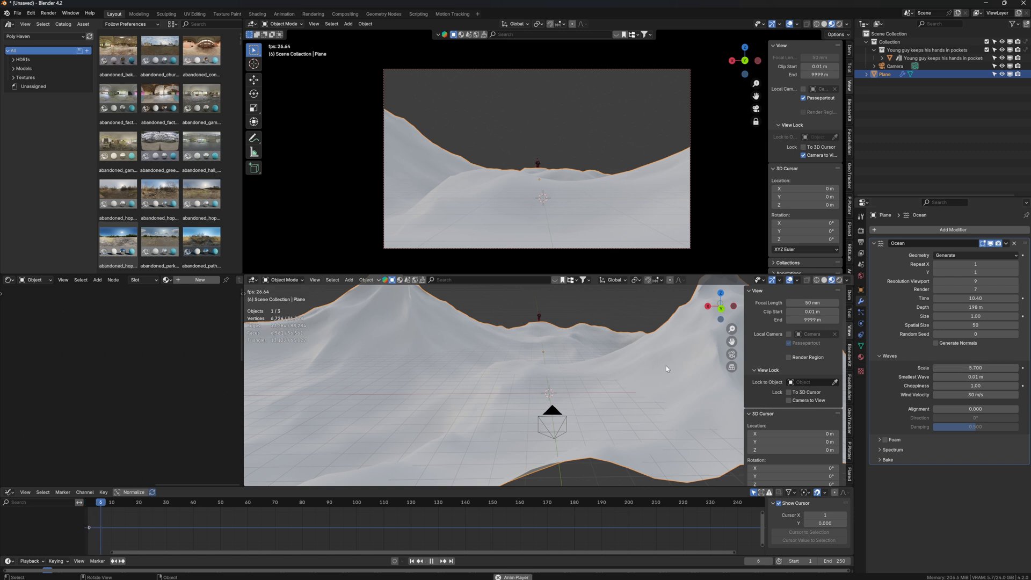
# - Preview the ocean's motion with the time raised to 20.26, and remove the Ocean modifier from the plane
pyautogui.press('space')
pyautogui.moveTo(976, 298); pyautogui.dragTo(1023, 298)
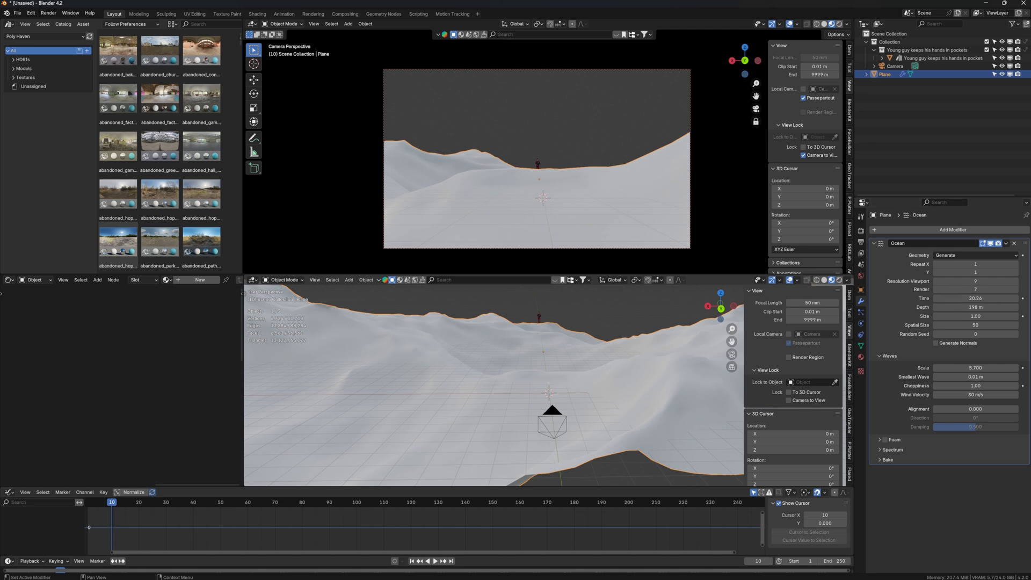
pyautogui.click(1015, 244)
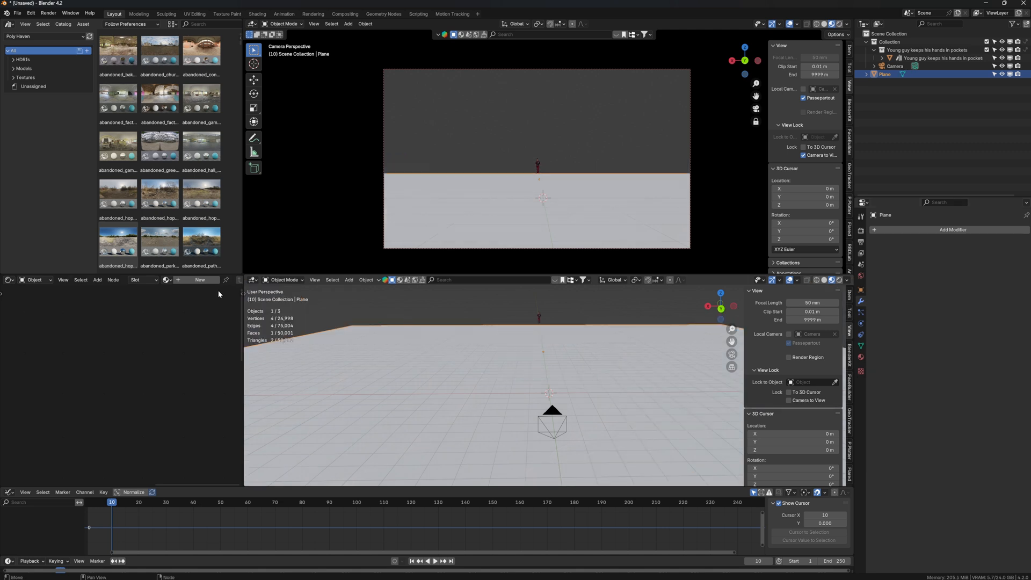
# - Create a new material for the plane and delete its Principled BSDF node
pyautogui.click(205, 282)
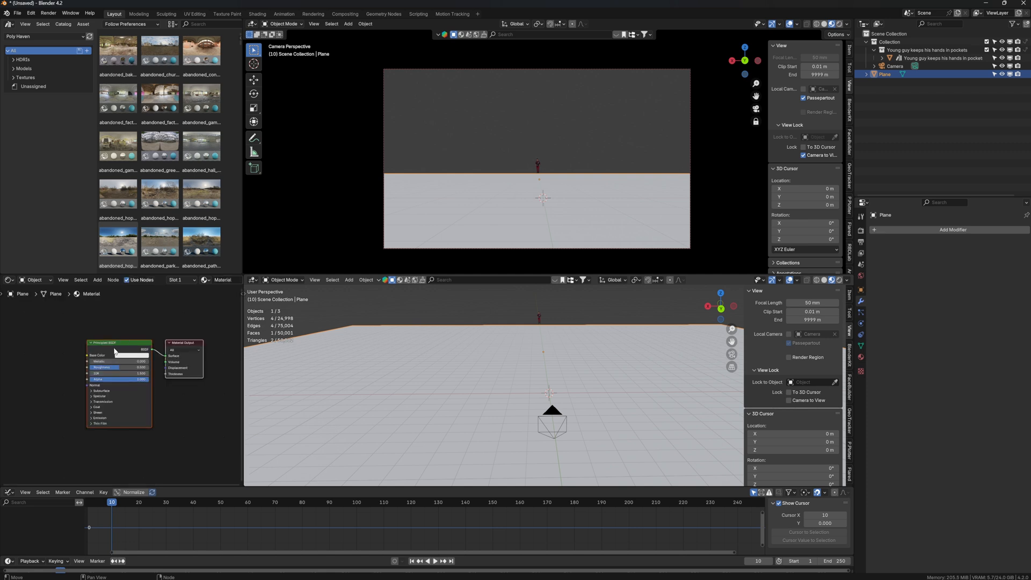
pyautogui.click(115, 351)
pyautogui.press('x')
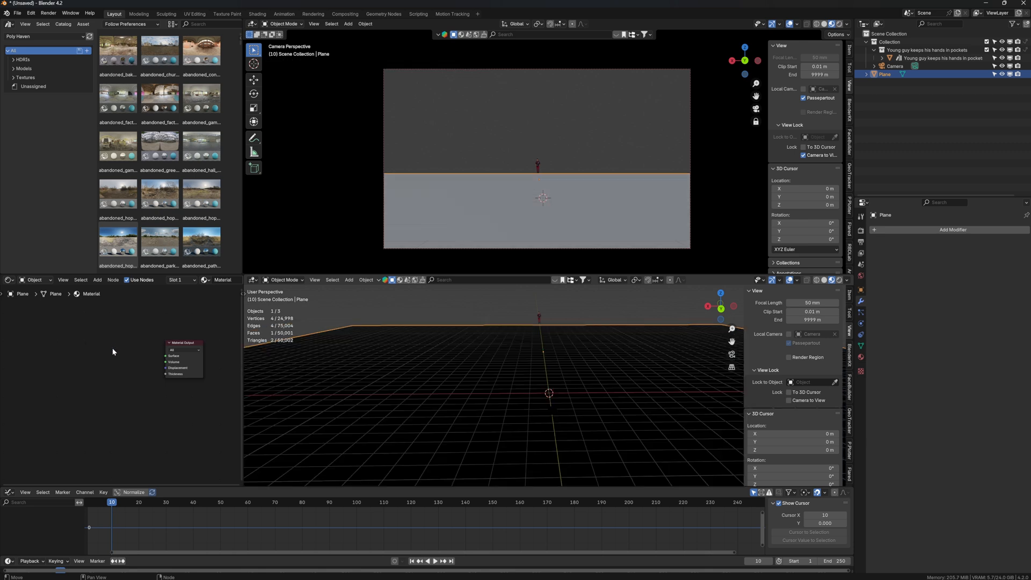
# - Add a Glass BSDF node and place it beside the Material Output node
pyautogui.hotkey('shift', 'a')
pyautogui.write('gl')
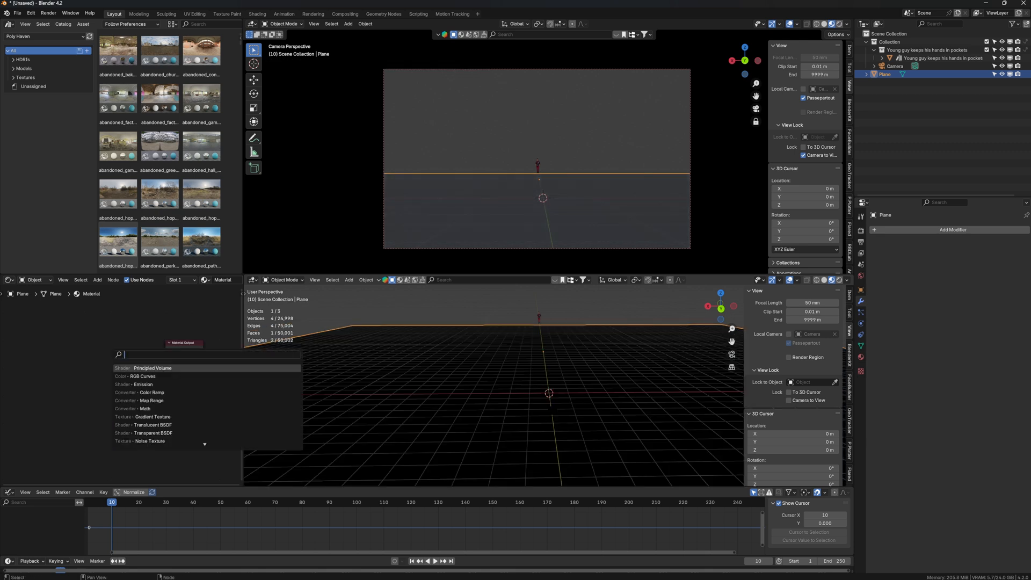
pyautogui.write('ass')
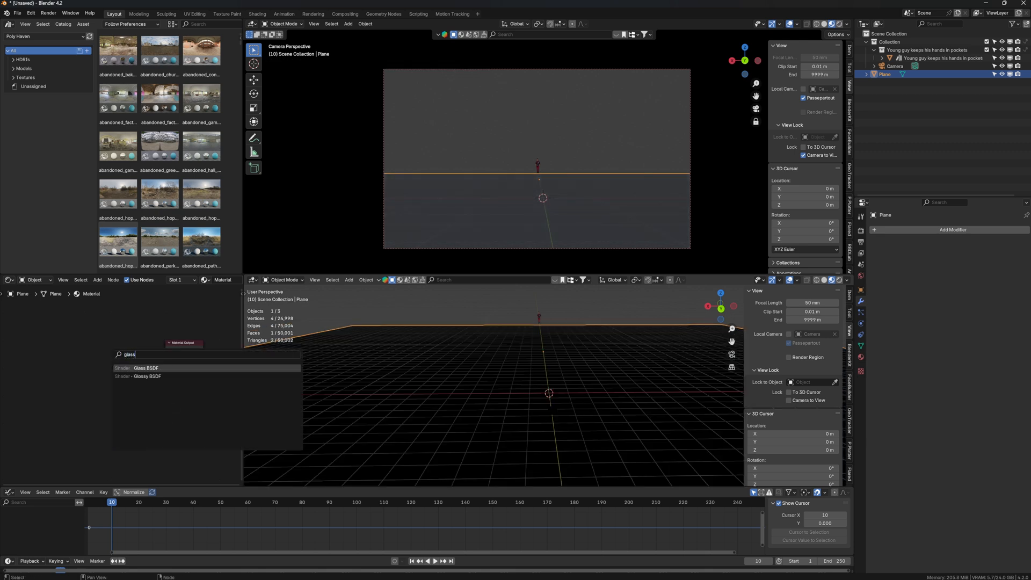
pyautogui.press('Return')
pyautogui.click(116, 340)
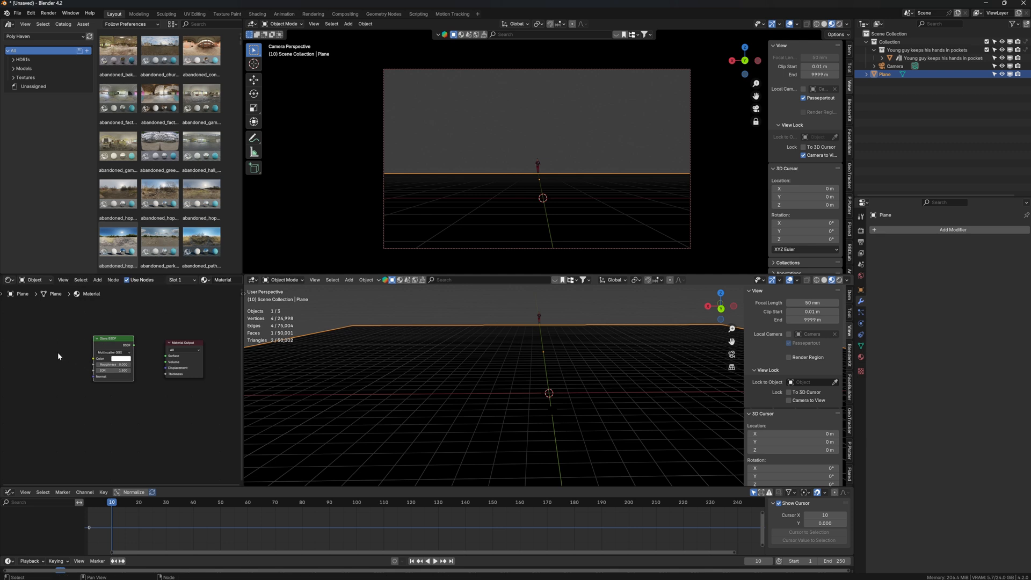
# - Connect the Glass BSDF output to the Surface input of the Material Output
pyautogui.hotkey('shift', 'a')
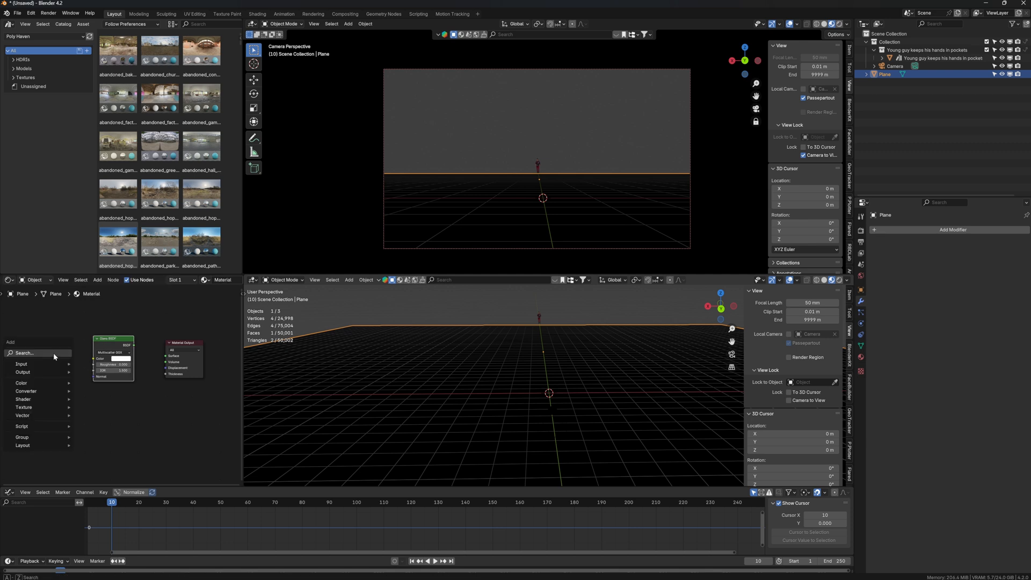
pyautogui.moveTo(134, 345)
pyautogui.mouseDown()
pyautogui.moveTo(165, 362)
pyautogui.moveTo(148, 350)
pyautogui.mouseUp()
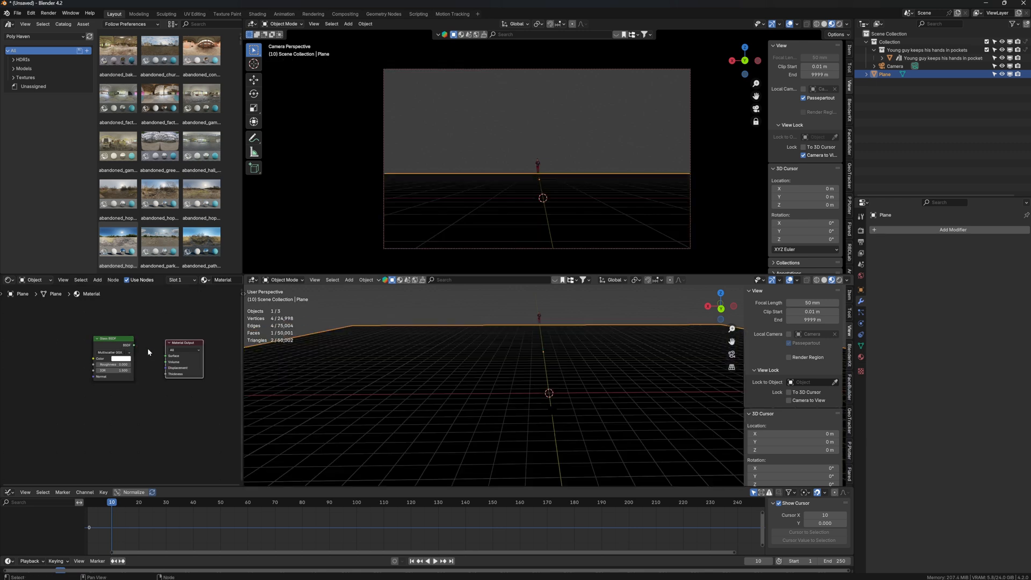
pyautogui.keyDown('ctrl'); pyautogui.keyDown('shift'); pyautogui.click(116, 345); pyautogui.keyUp('shift'); pyautogui.keyUp('ctrl')
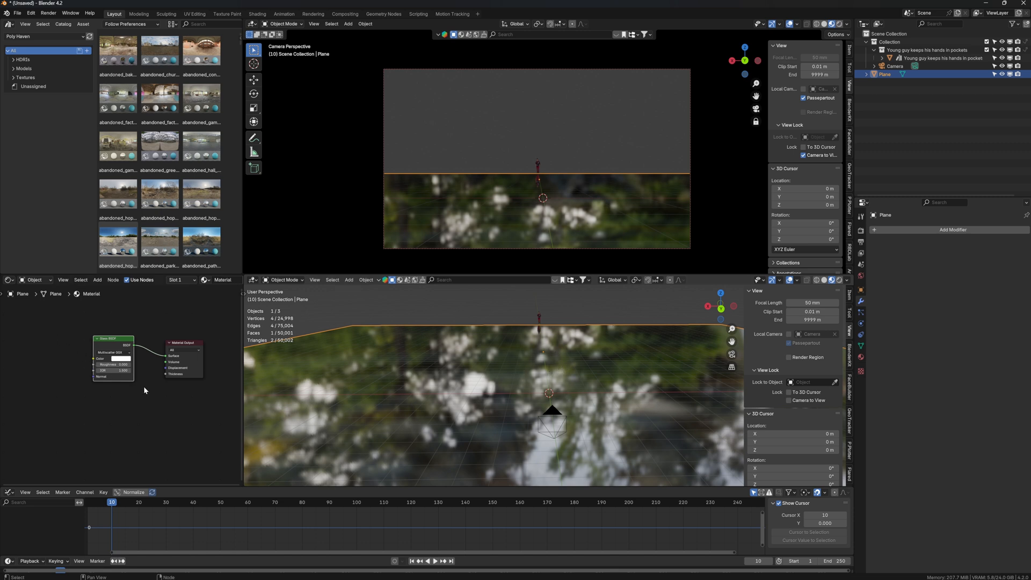
pyautogui.scroll(4, 141, 389)
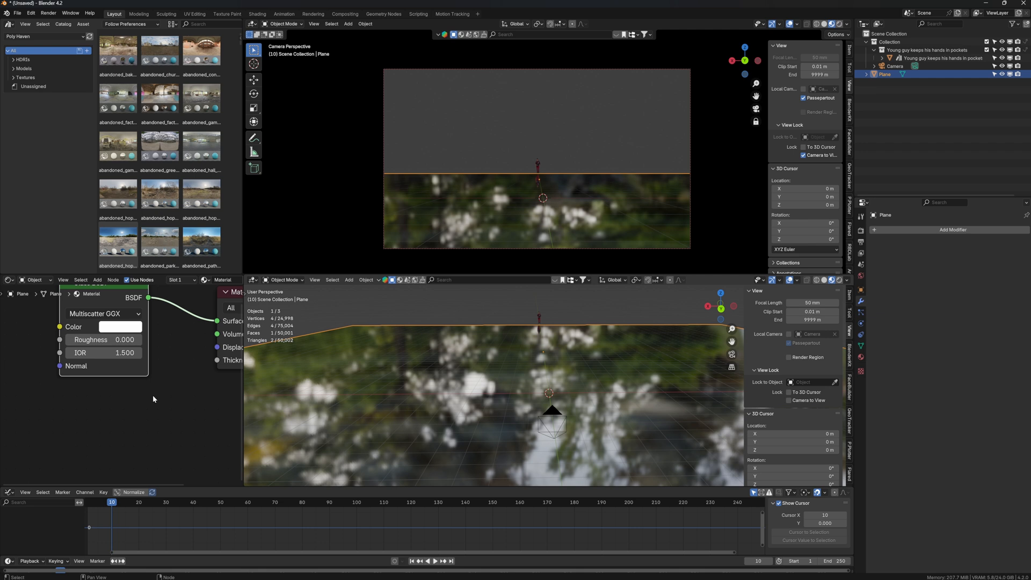
pyautogui.moveTo(121, 339); pyautogui.dragTo(122, 339)
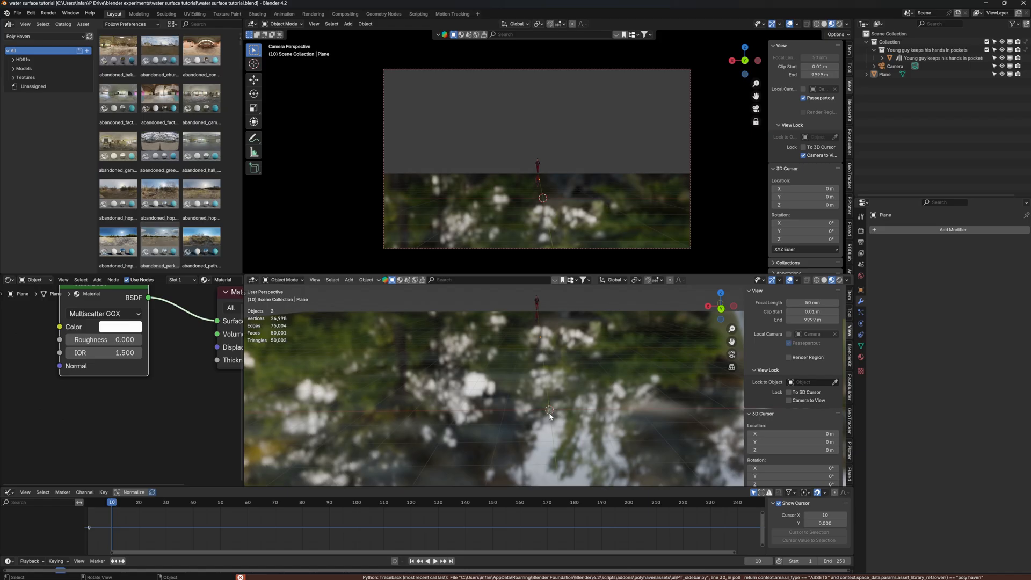
# - Import the sunset sea photo from the water surface tutorial folder as a mesh plane and lift it above the water plane
pyautogui.hotkey('shift', 'a')
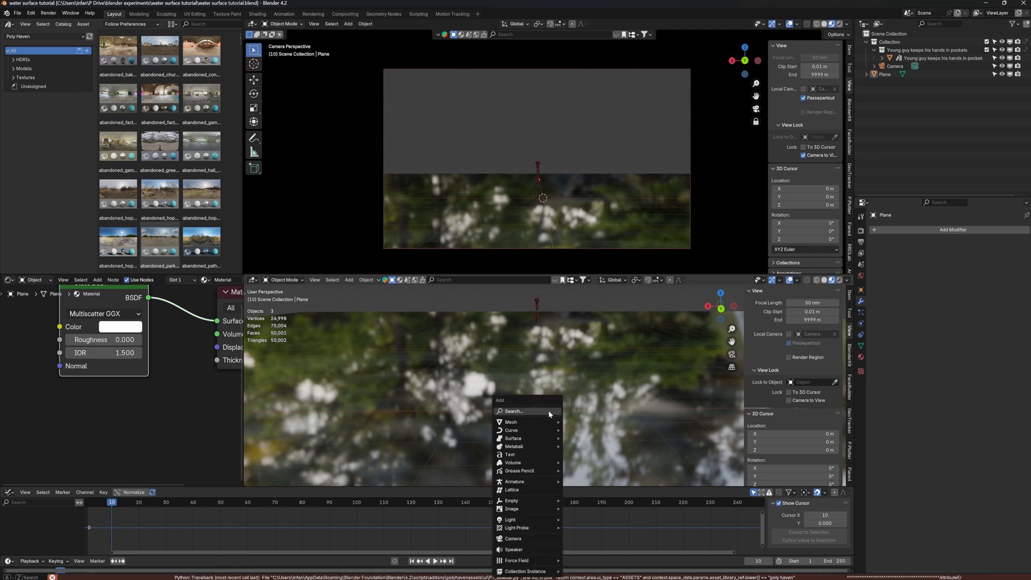
pyautogui.moveTo(520, 509)
pyautogui.click(585, 525)
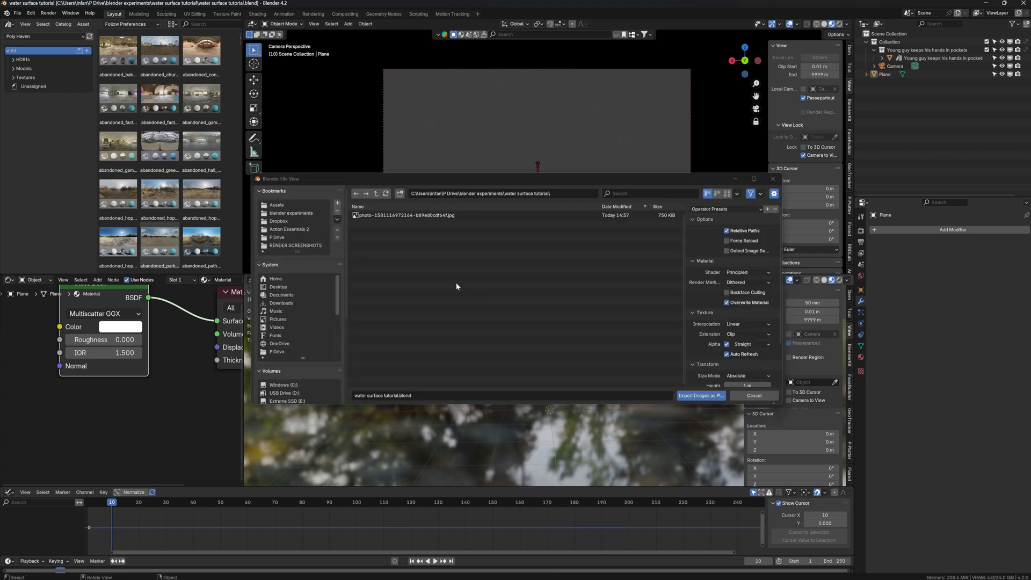
pyautogui.doubleClick(441, 215)
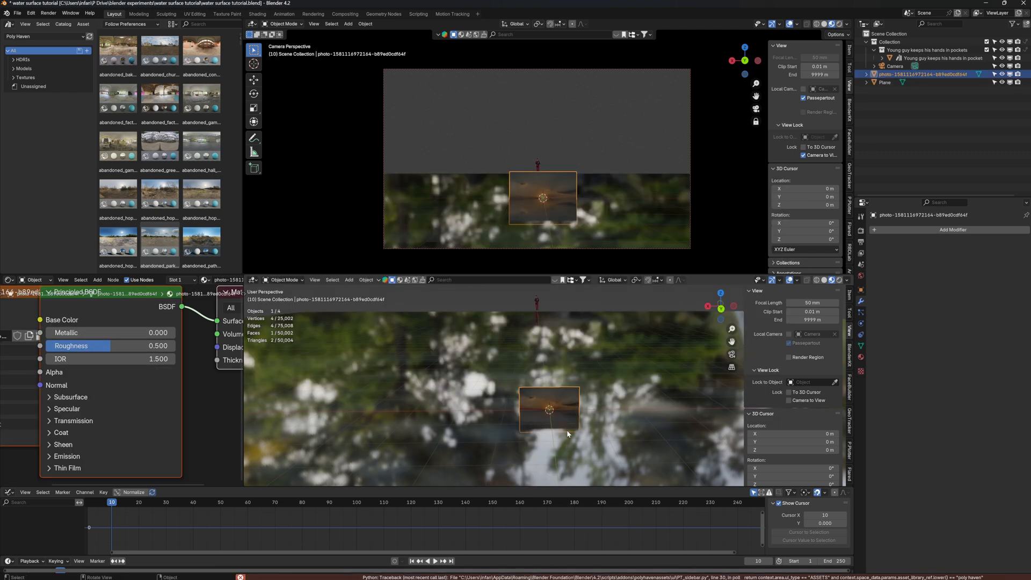
pyautogui.press('g')
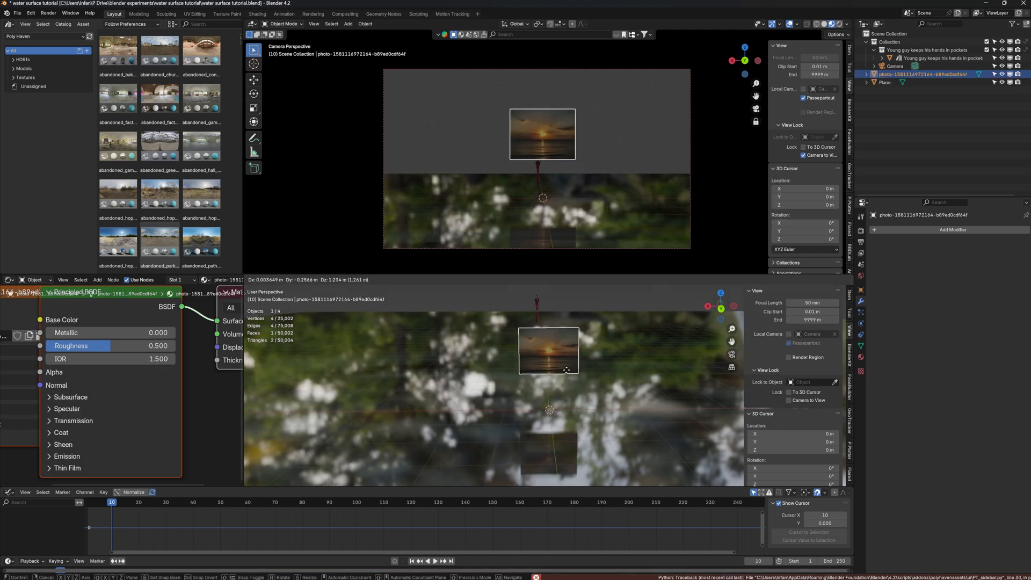
pyautogui.click(559, 348)
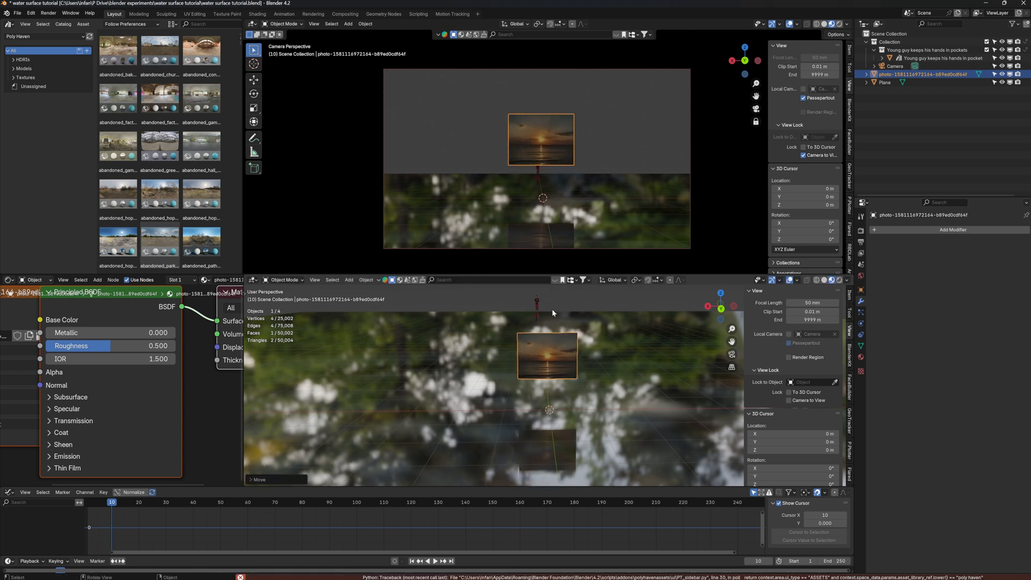
# - Move the sunset image plane along Y back to the distant man and scale it up to fill the camera frame
pyautogui.scroll(5, 565, 408)
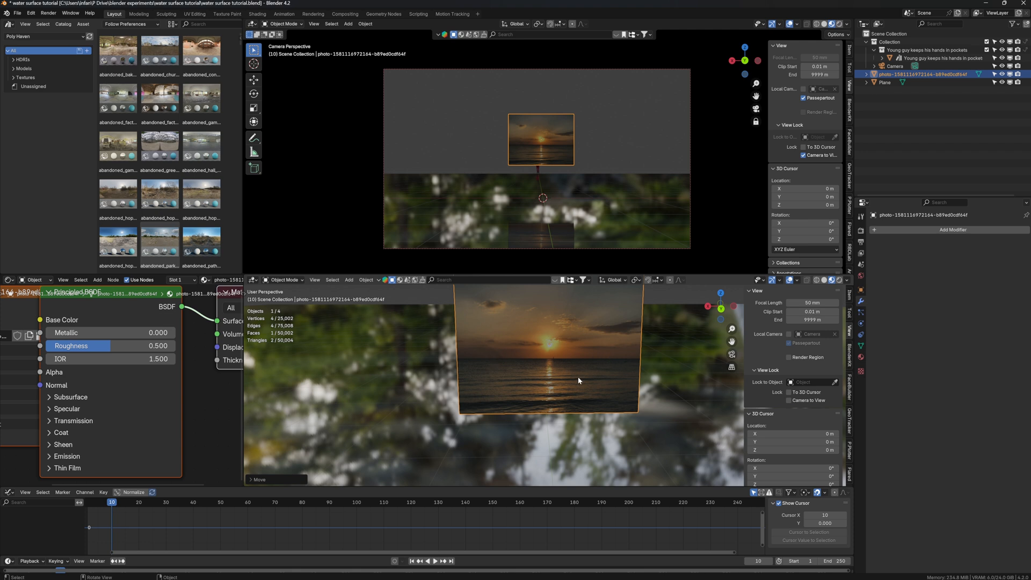
pyautogui.scroll(-7, 576, 375)
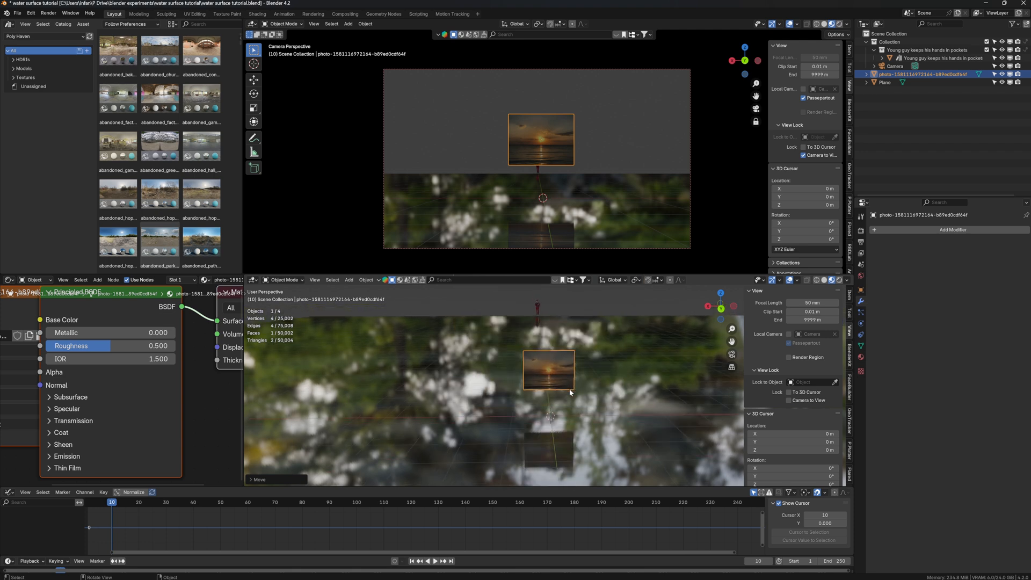
pyautogui.press('g')
pyautogui.press('y')
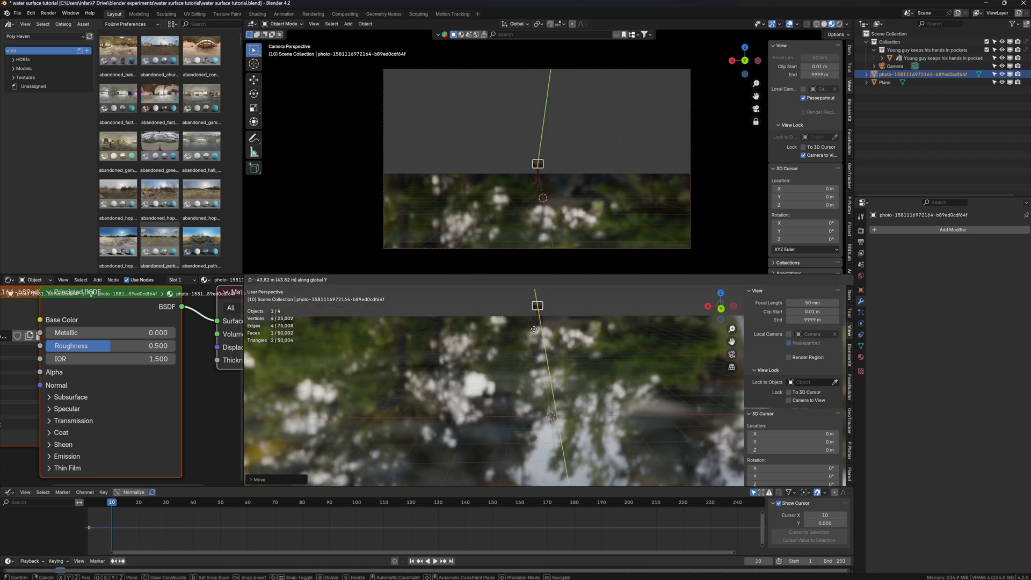
pyautogui.click(530, 325)
pyautogui.press('s')
pyautogui.click(722, 464)
# - Raise the sunset image plane about 3.5 m along Z and adjust the locked camera so the man stands higher in the frame
pyautogui.press('g')
pyautogui.press('z')
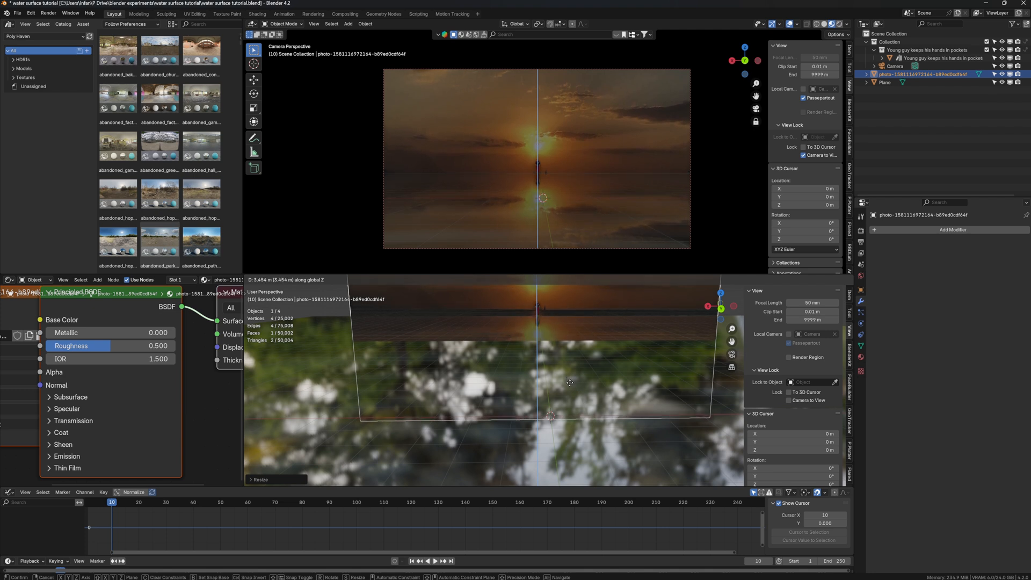
pyautogui.click(571, 385)
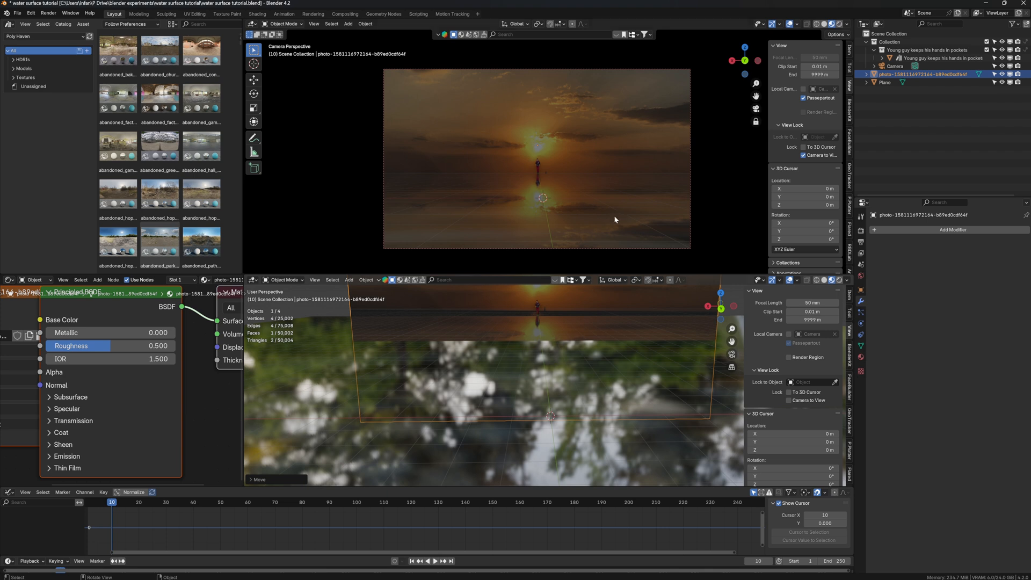
pyautogui.moveTo(552, 172)
pyautogui.mouseDown(button='middle')
pyautogui.moveTo(547, 203)
pyautogui.moveTo(569, 223)
pyautogui.moveTo(508, 184)
pyautogui.moveTo(498, 189)
pyautogui.moveTo(585, 149)
pyautogui.moveTo(565, 158)
pyautogui.moveTo(558, 148)
pyautogui.moveTo(553, 160)
pyautogui.mouseUp(button='middle')
pyautogui.scroll(-3, 553, 160)
pyautogui.scroll(3, 553, 163)
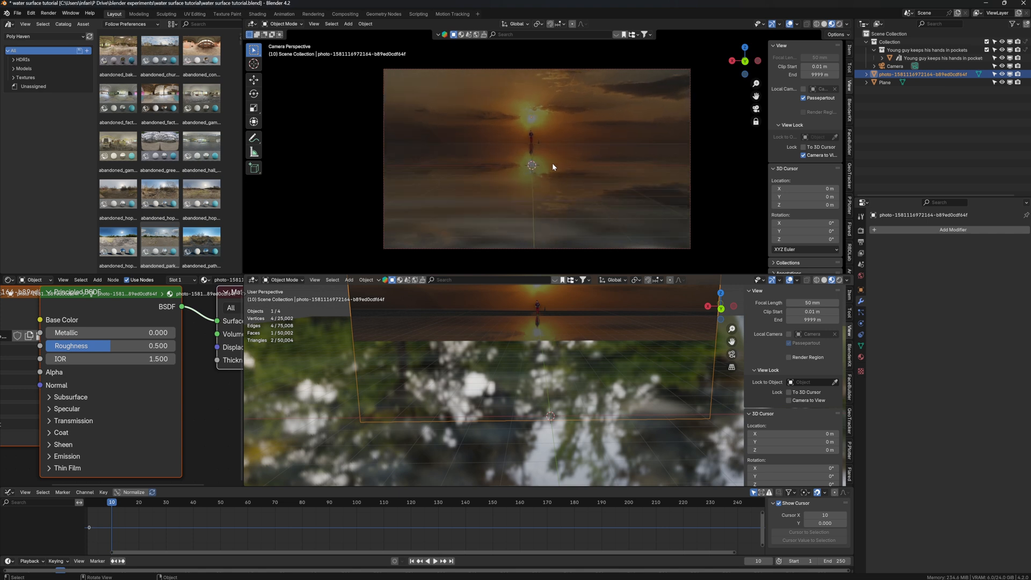
# - Delete the Principled BSDF from the image plane's material and connect the image texture's Color output directly to the Material Output's Surface input
pyautogui.scroll(-1, 554, 164)
pyautogui.scroll(-1, 535, 374)
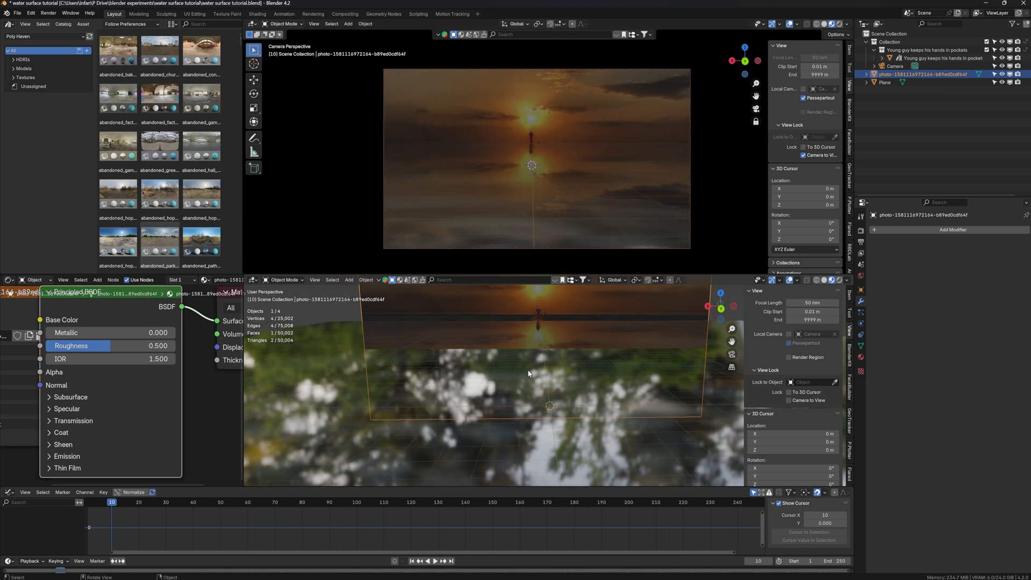
pyautogui.press('x')
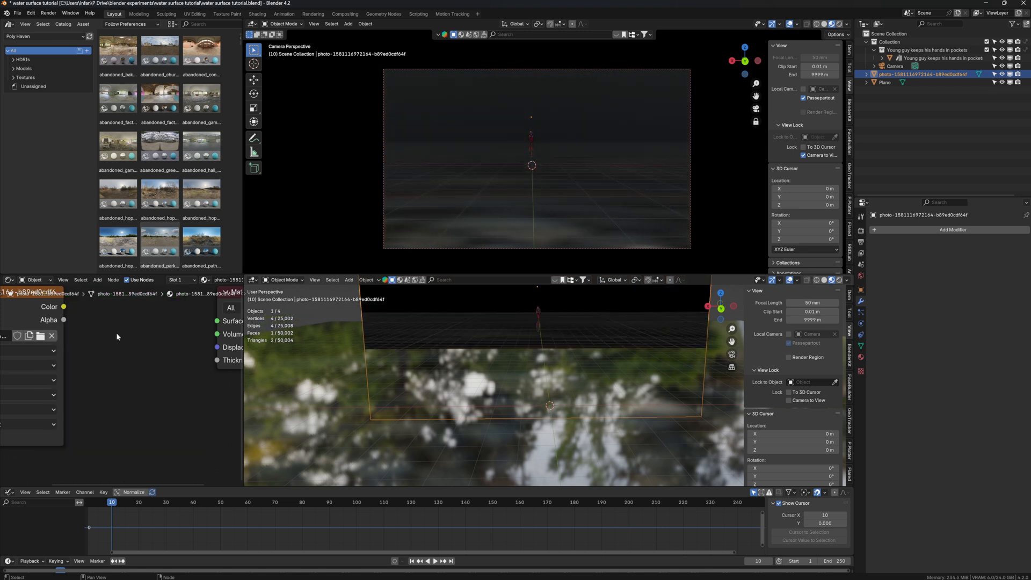
pyautogui.moveTo(63, 306); pyautogui.dragTo(217, 321)
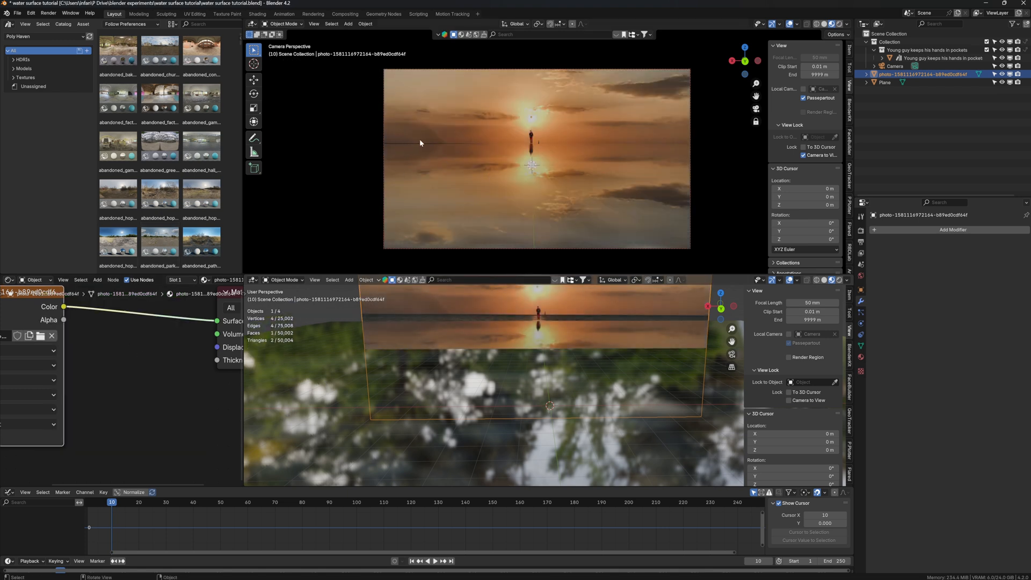
# - Lower the image plane slightly along Z to align its horizon with the water's edge, and hide the overlays in the camera viewport
pyautogui.press('g')
pyautogui.press('z')
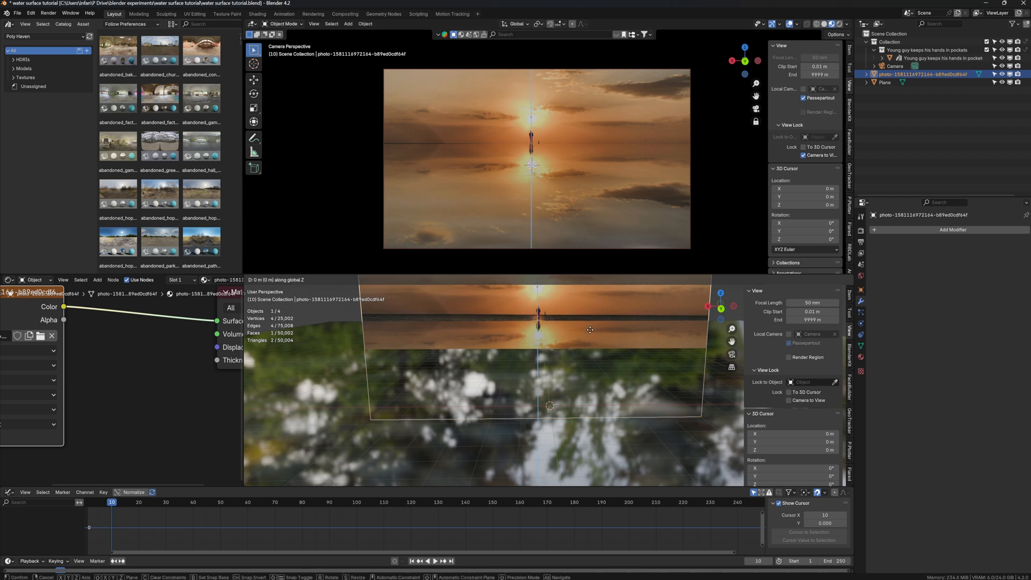
pyautogui.click(590, 332)
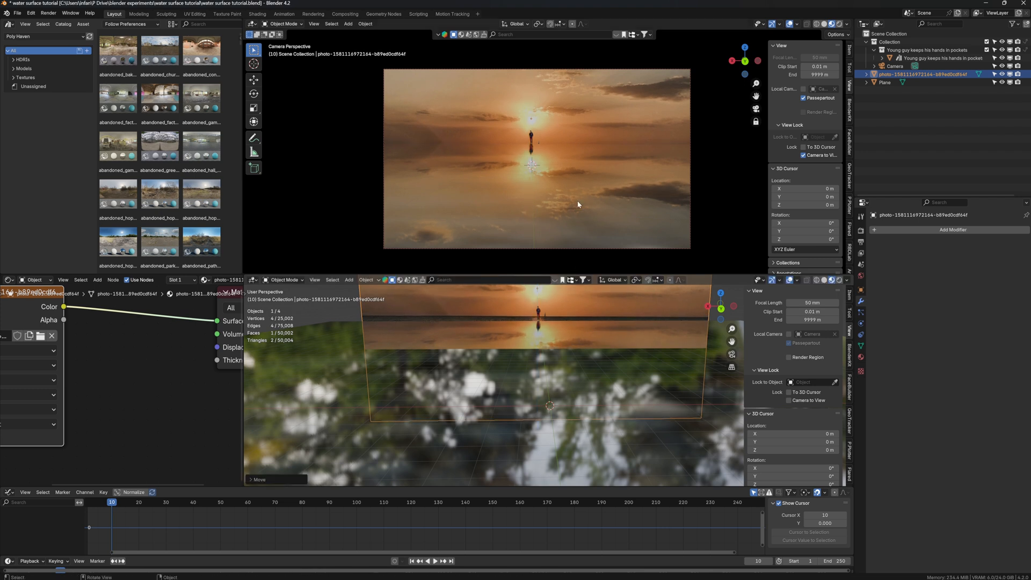
pyautogui.click(789, 24)
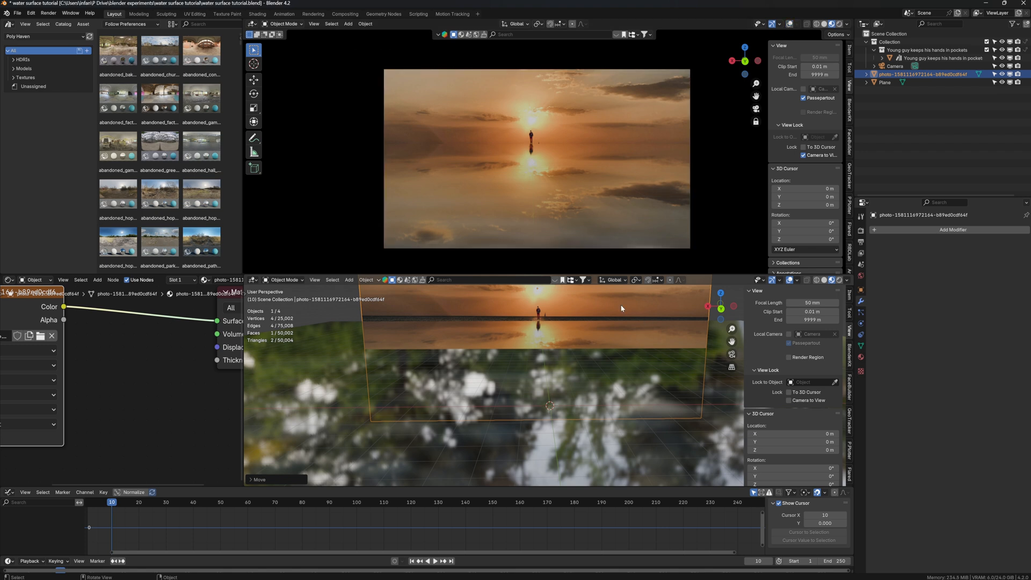
# - Select the water plane and set its Glass BSDF to roughness 0 and IOR 1.333
pyautogui.moveTo(582, 381); pyautogui.dragTo(492, 381, button='middle')
pyautogui.click(585, 418)
pyautogui.rightClick(491, 381)
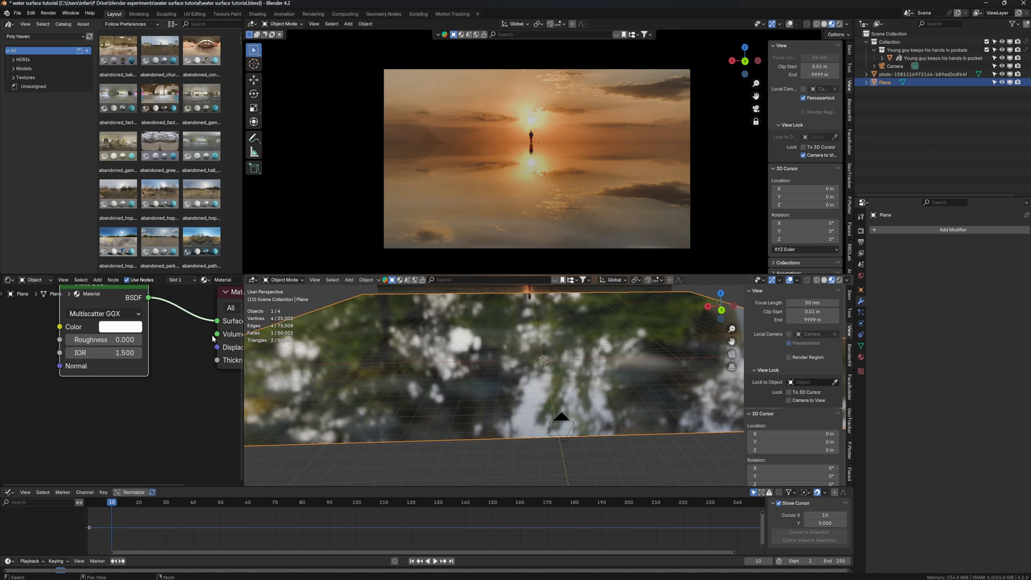
pyautogui.moveTo(107, 340); pyautogui.dragTo(65, 340)
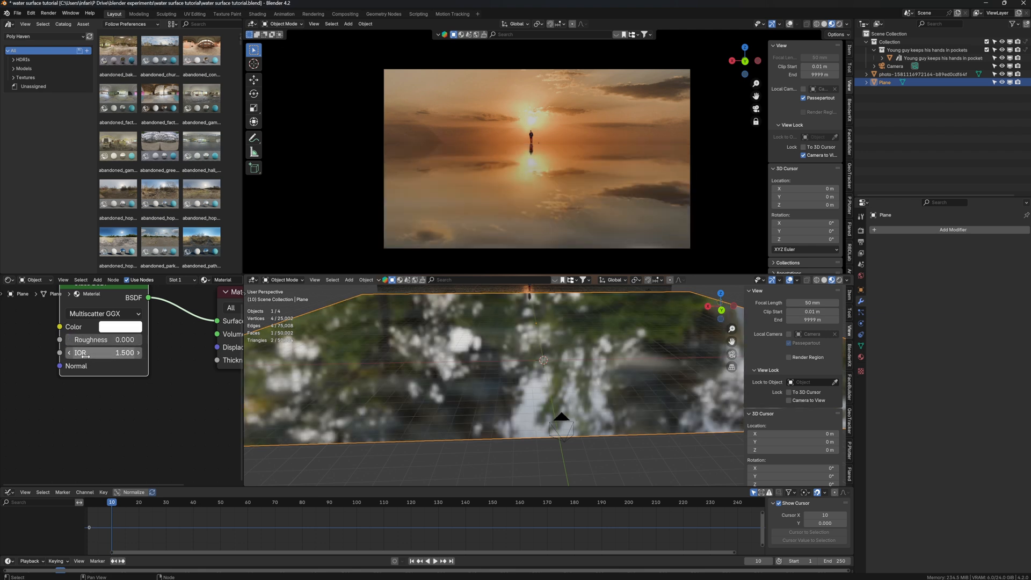
pyautogui.click(109, 352)
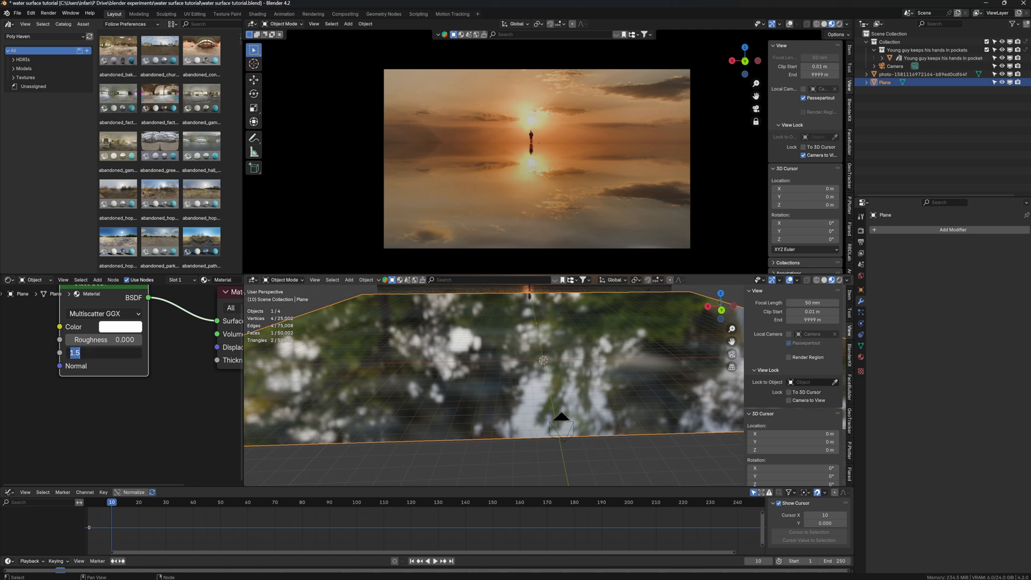
pyautogui.write('1.333')
pyautogui.press('Return')
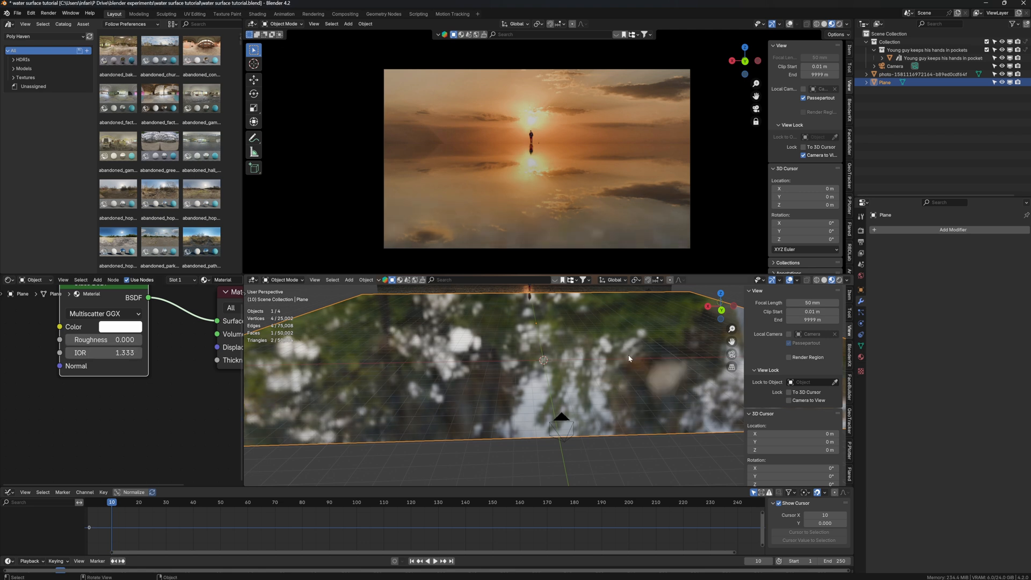
# - Add a Subdivision Surface modifier to the water plane, set to Simple with 5 viewport and 5 render levels
pyautogui.moveTo(564, 360); pyautogui.dragTo(557, 357, button='middle')
pyautogui.scroll(2, 557, 356)
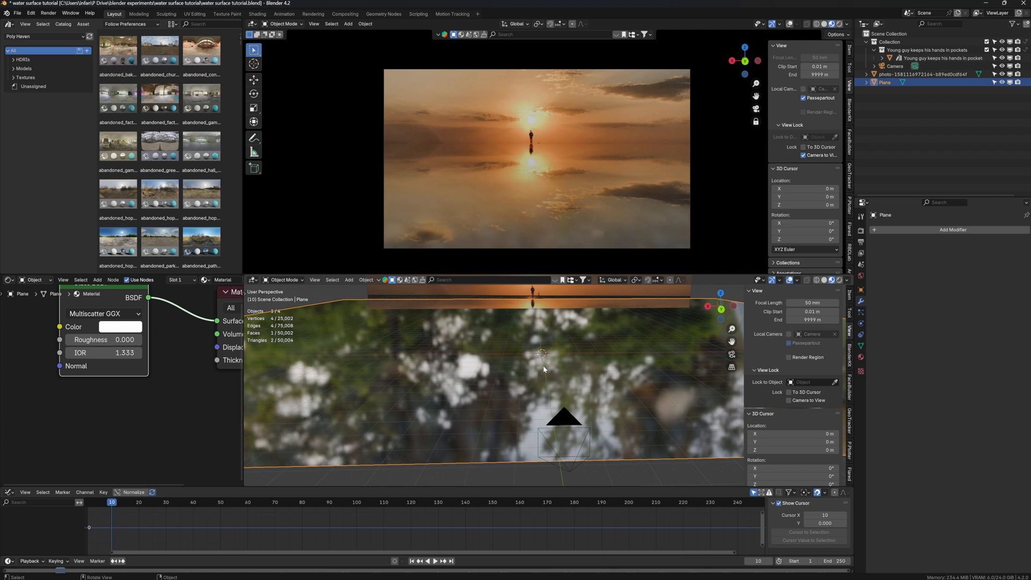
pyautogui.click(948, 231)
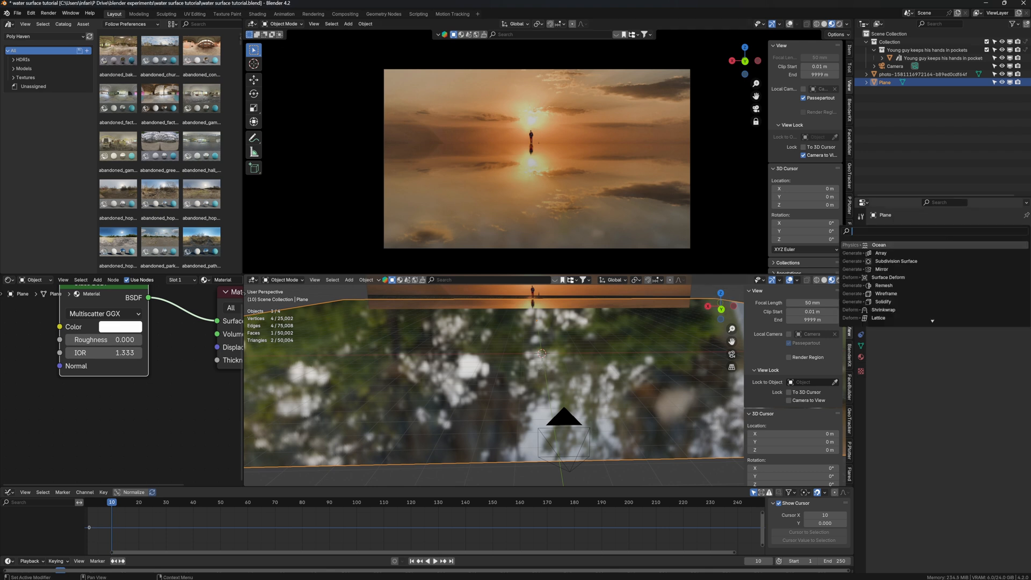
pyautogui.click(937, 261)
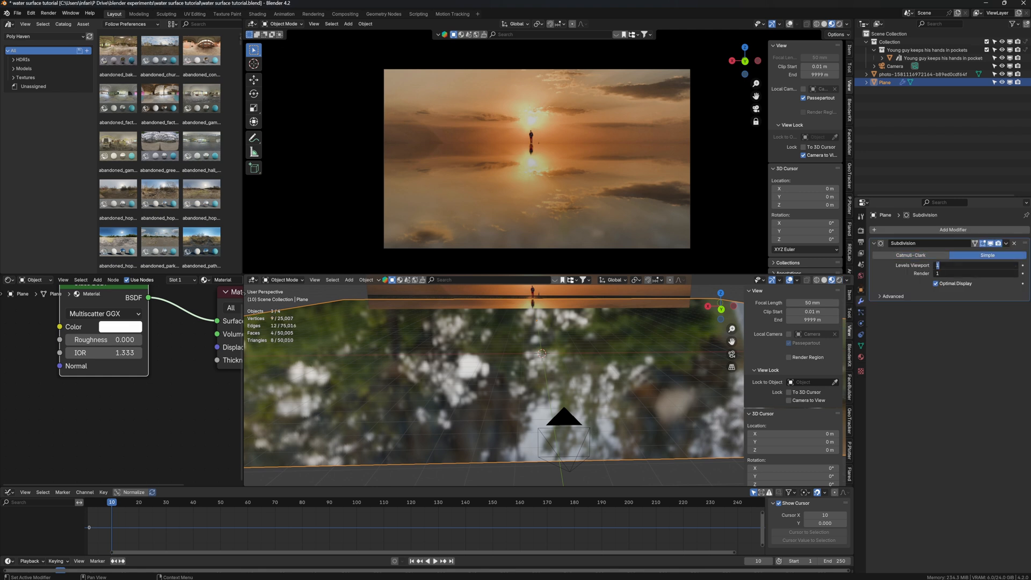
pyautogui.press('Return')
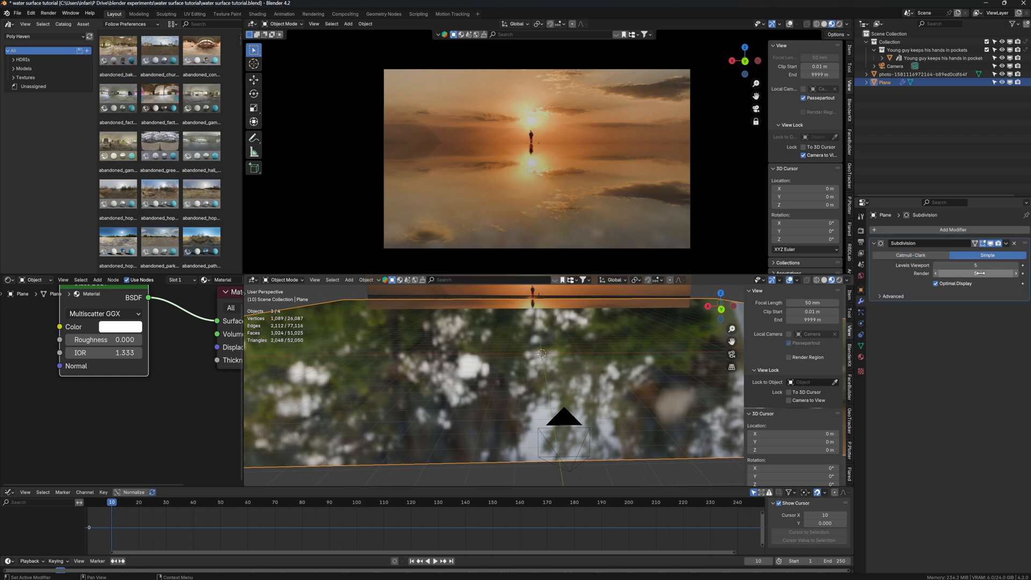
pyautogui.click(978, 274)
pyautogui.write('5')
pyautogui.press('Return')
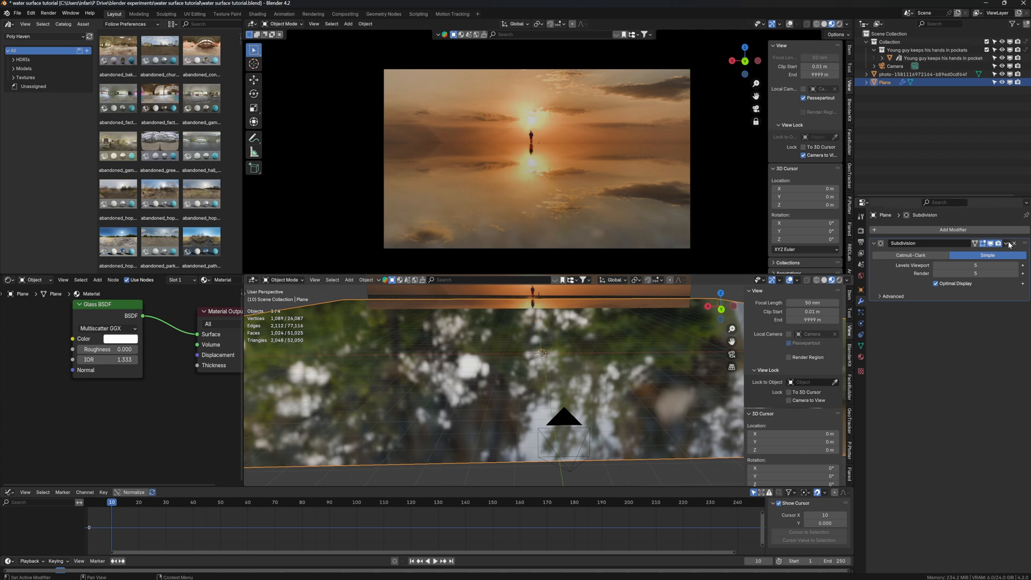
# - Disable the Subdivision modifier in edit mode, viewport and render, and enter Edit Mode on the water plane
pyautogui.moveTo(998, 243); pyautogui.dragTo(982, 244)
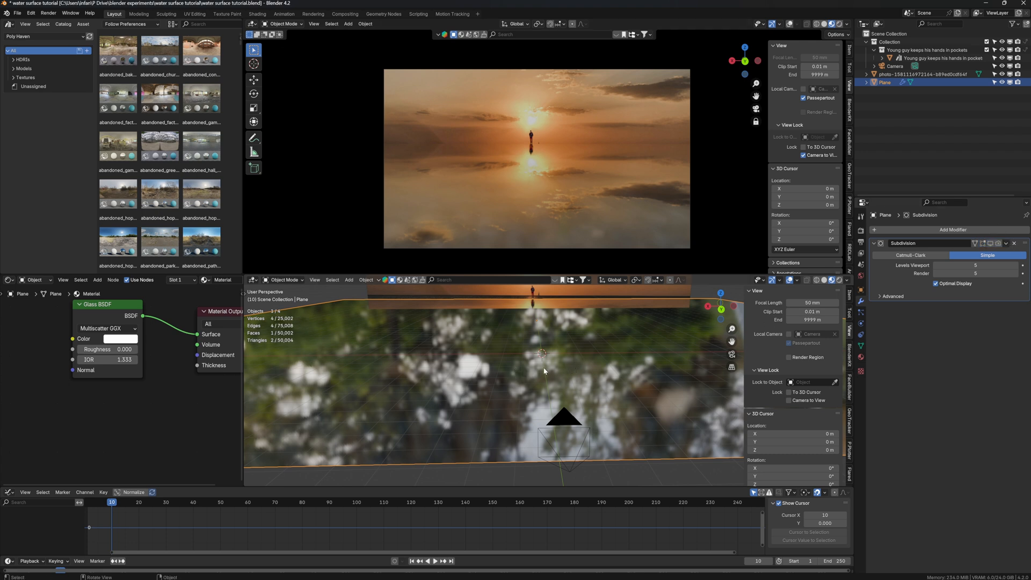
pyautogui.scroll(-3, 550, 372)
pyautogui.press('Tab')
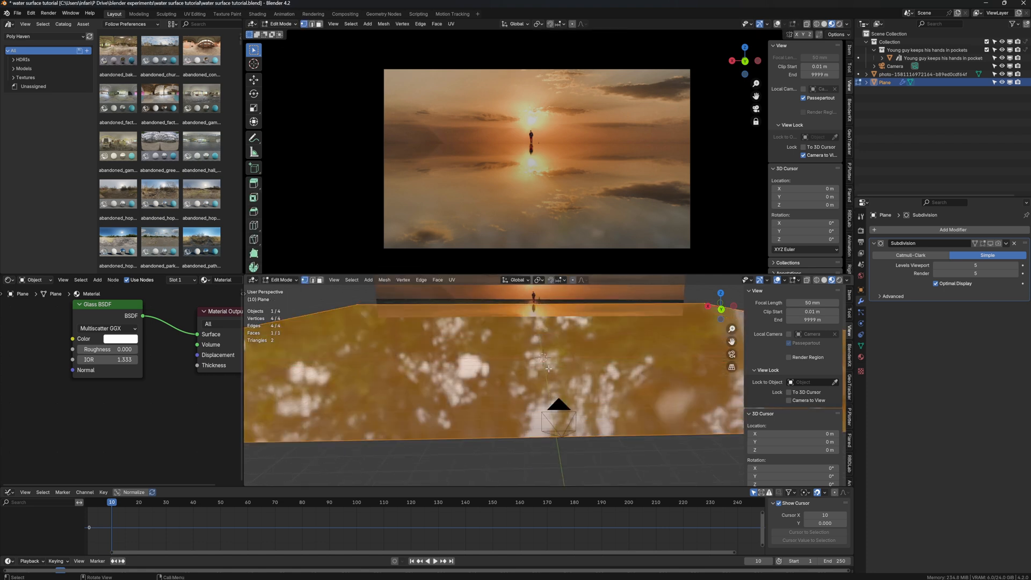
# - Try subdividing the water plane's mesh with 50 cuts
pyautogui.moveTo(549, 371); pyautogui.dragTo(516, 360, button='middle')
pyautogui.rightClick(514, 358)
pyautogui.click(508, 357)
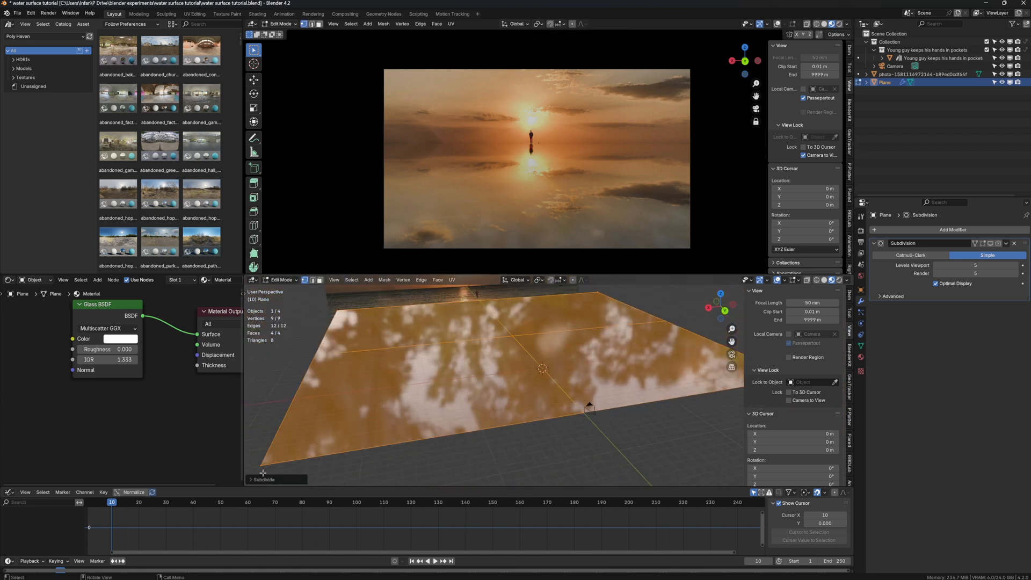
pyautogui.click(263, 479)
pyautogui.click(321, 423)
pyautogui.write('50')
pyautogui.press('Return')
pyautogui.moveTo(543, 354); pyautogui.dragTo(553, 381, button='middle')
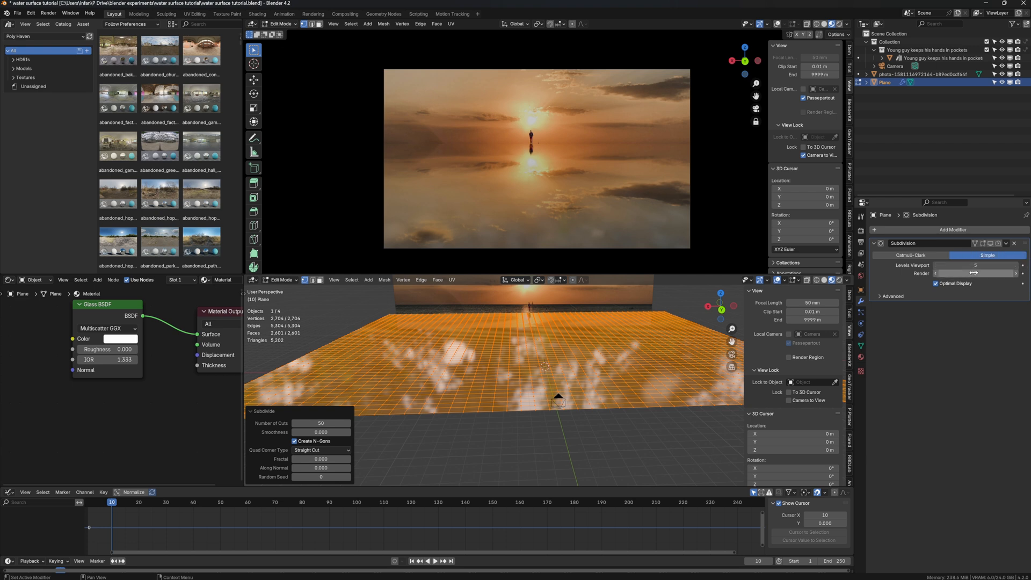
# - Undo the 50-cut subdivision so the water plane is a single selected face again
pyautogui.click(630, 428)
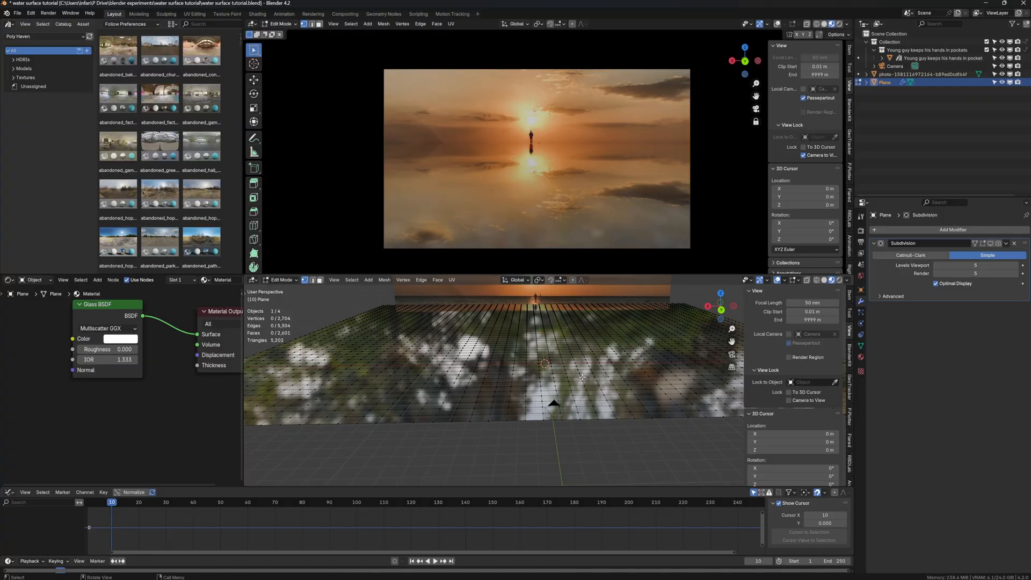
pyautogui.press('a')
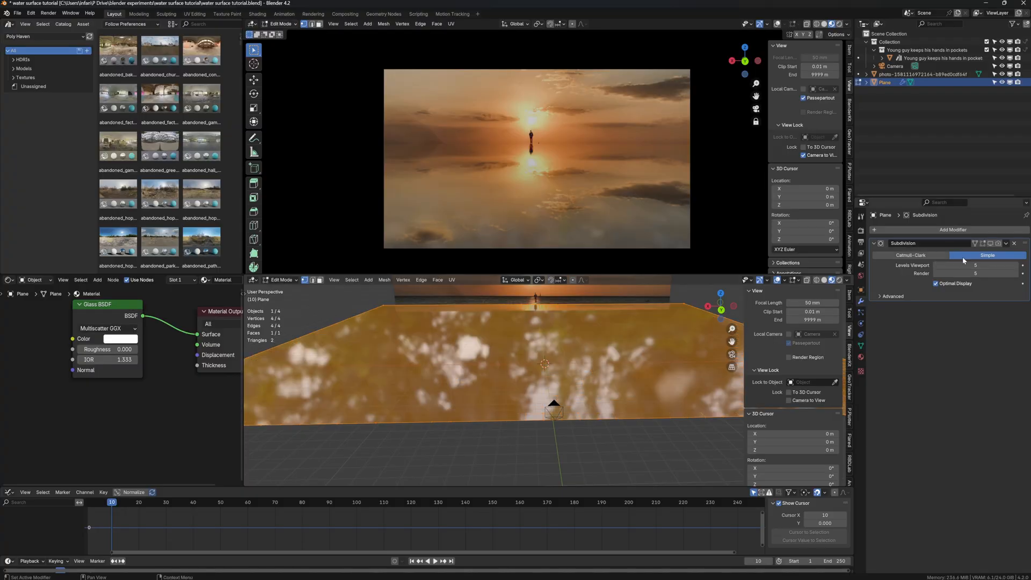
pyautogui.moveTo(606, 347); pyautogui.dragTo(605, 338, button='middle')
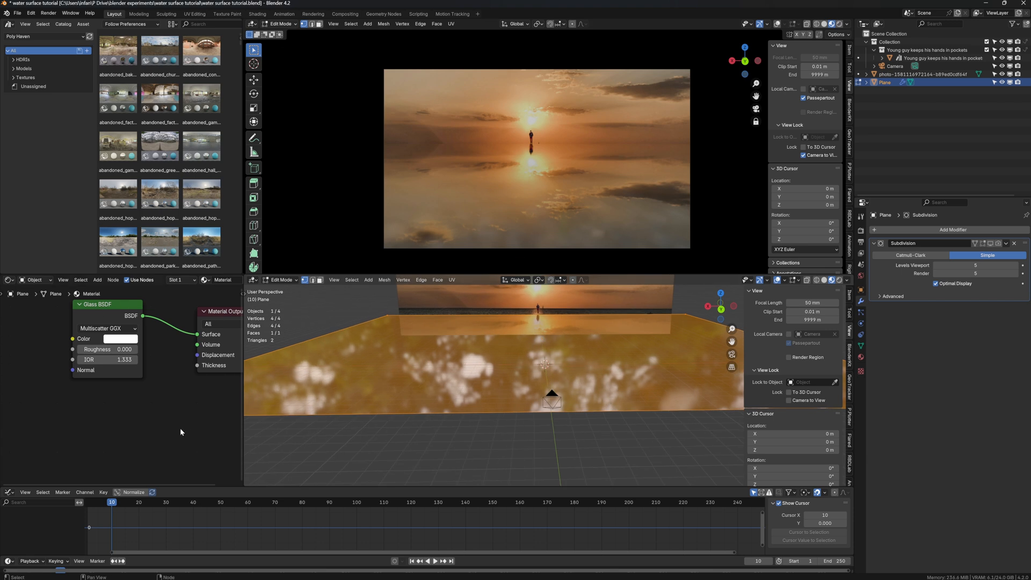
# - Add a Displacement node to the water material and connect it to the Material Output's Displacement input
pyautogui.hotkey('shift', 'a')
pyautogui.click(143, 418)
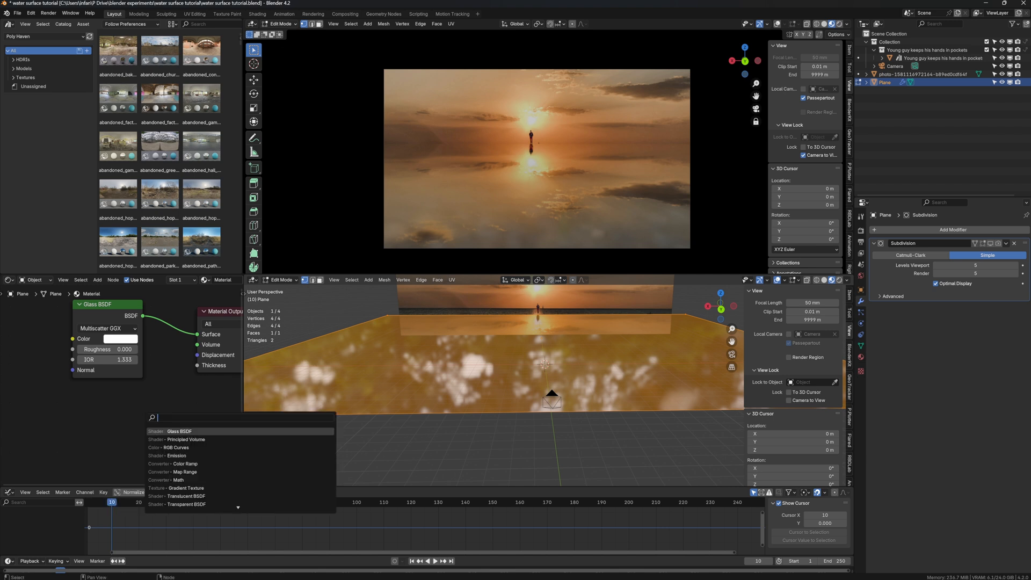
pyautogui.write('dis')
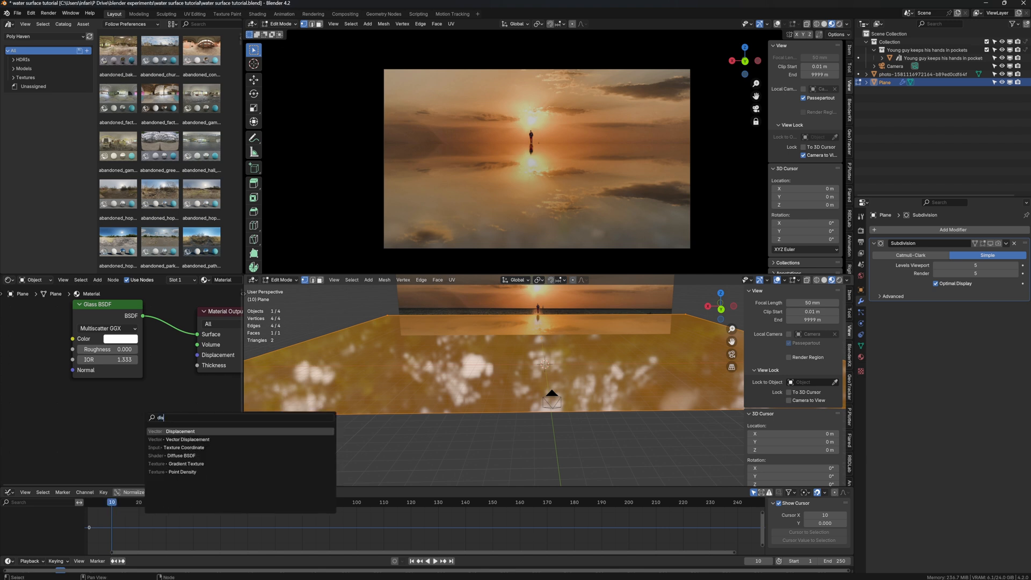
pyautogui.press('Return')
pyautogui.click(118, 401)
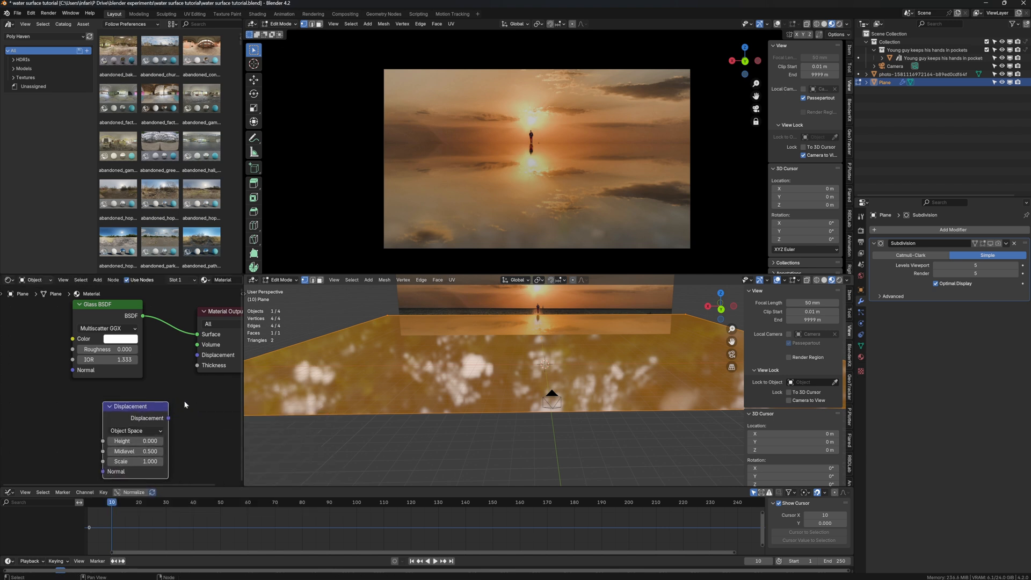
pyautogui.moveTo(168, 418); pyautogui.dragTo(197, 356)
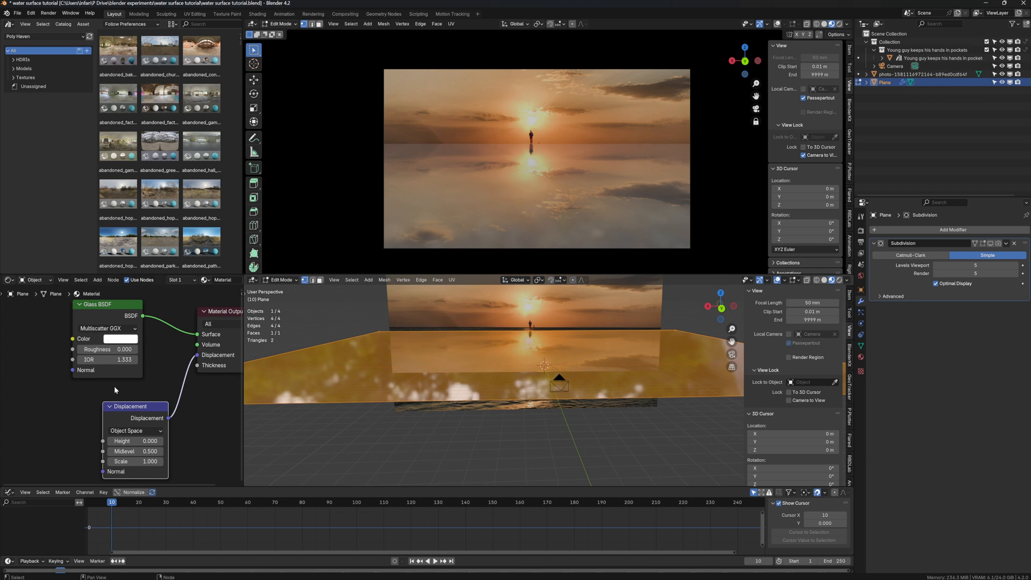
# - Add a Noise Texture node beside the Displacement node and connect its Fac output to the Displacement node's Height
pyautogui.moveTo(97, 408); pyautogui.dragTo(120, 401, button='middle')
pyautogui.click(109, 406)
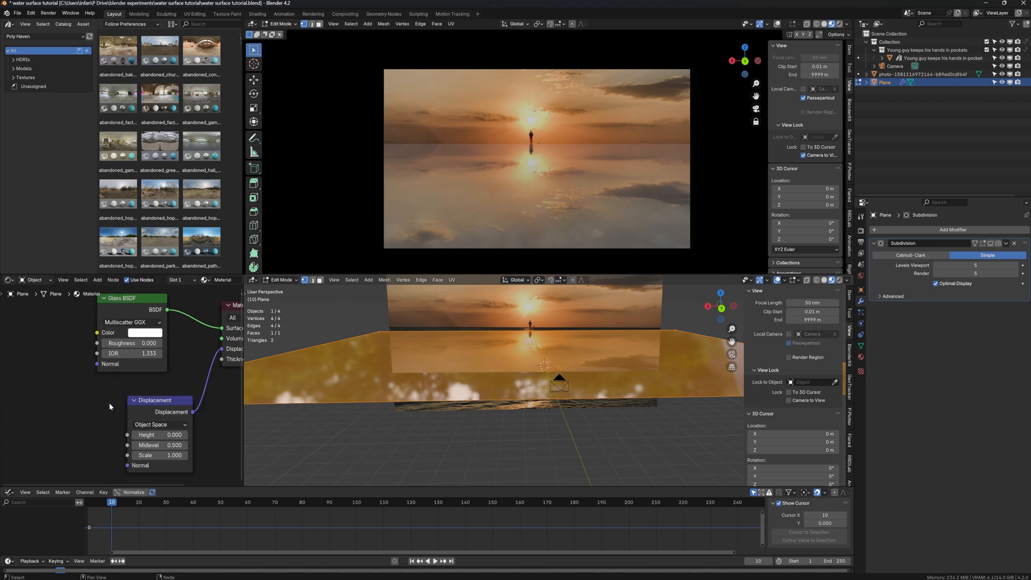
pyautogui.hotkey('shift', 'a')
pyautogui.click(109, 404)
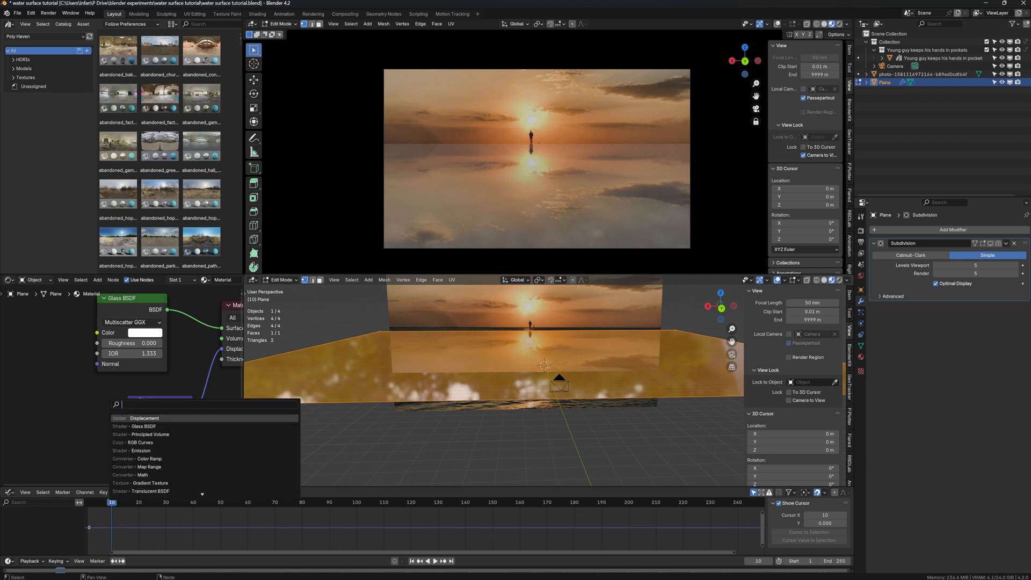
pyautogui.write('nois')
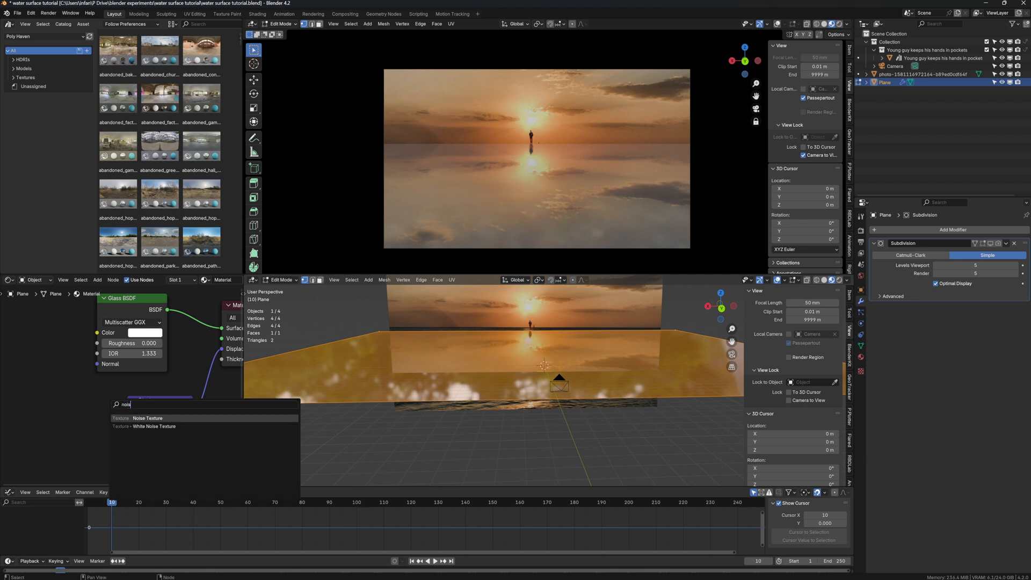
pyautogui.press('Return')
pyautogui.click(46, 404)
pyautogui.moveTo(90, 406); pyautogui.dragTo(113, 382, button='middle')
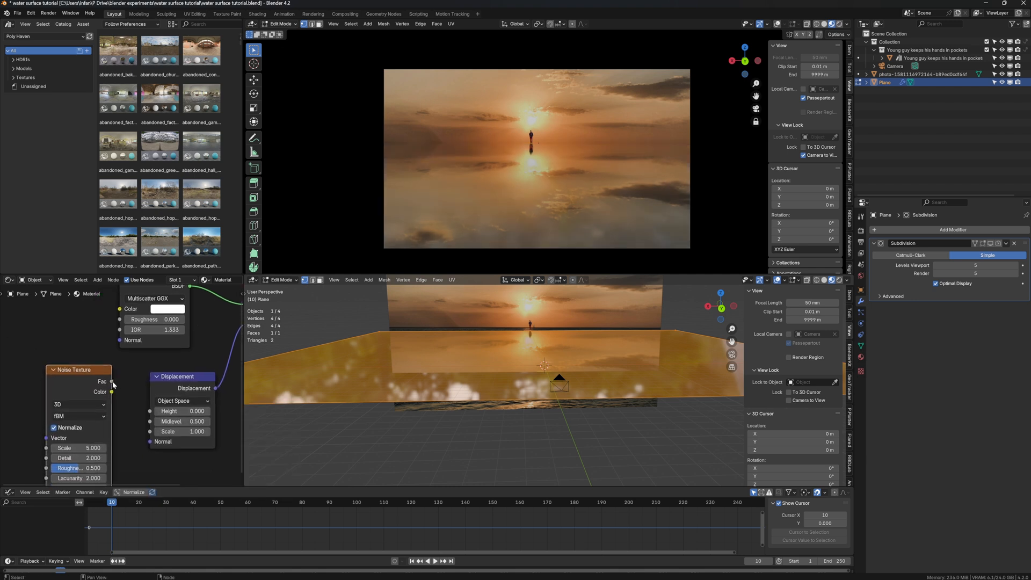
pyautogui.moveTo(112, 382); pyautogui.dragTo(149, 411)
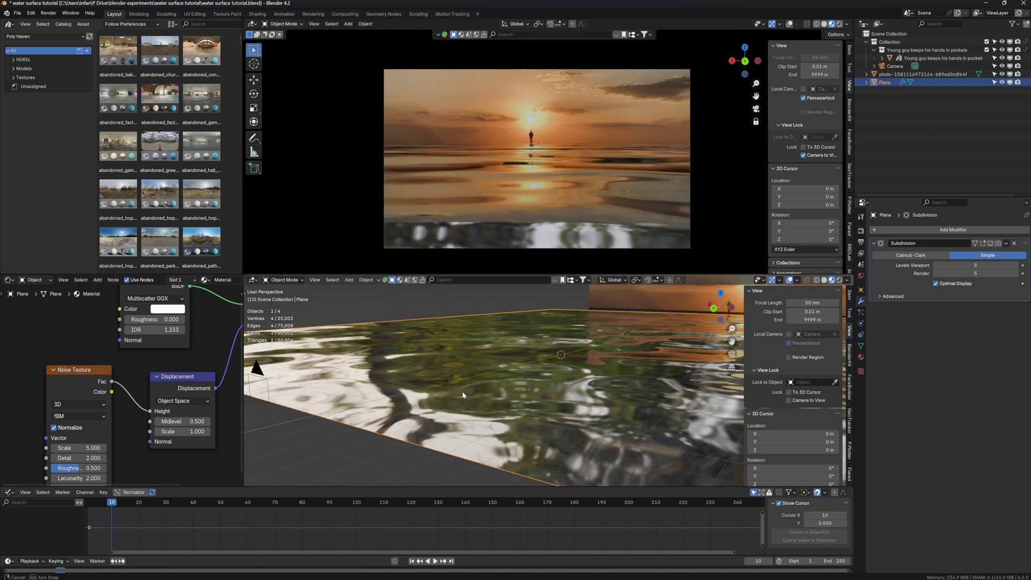
# - Set the Noise Texture's Scale to 77.7 and its Detail to 1.9
pyautogui.moveTo(461, 391); pyautogui.dragTo(502, 394, button='middle')
pyautogui.moveTo(83, 453); pyautogui.dragTo(75, 406, button='middle')
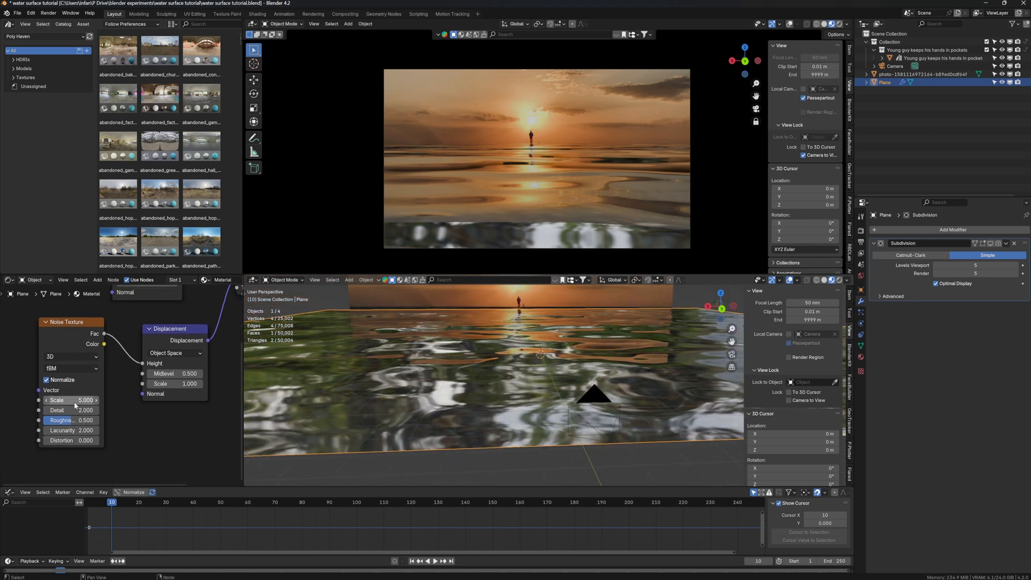
pyautogui.moveTo(75, 401); pyautogui.dragTo(449, 401)
pyautogui.moveTo(70, 400); pyautogui.dragTo(79, 400)
pyautogui.scroll(4, 511, 423)
pyautogui.moveTo(509, 421); pyautogui.dragTo(510, 412, button='middle')
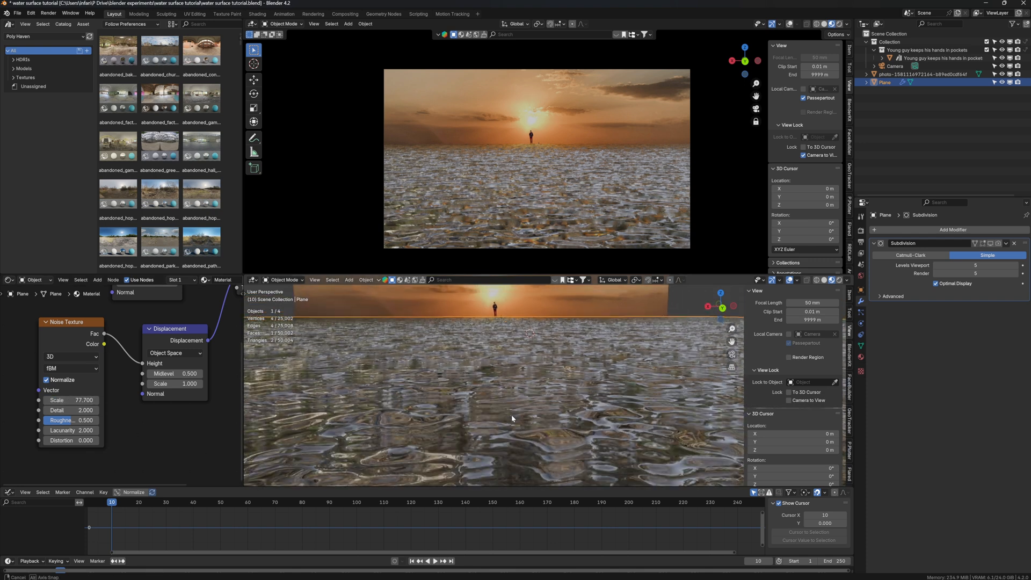
pyautogui.moveTo(71, 410)
pyautogui.mouseDown()
pyautogui.moveTo(80, 410)
pyautogui.moveTo(69, 409)
pyautogui.mouseUp()
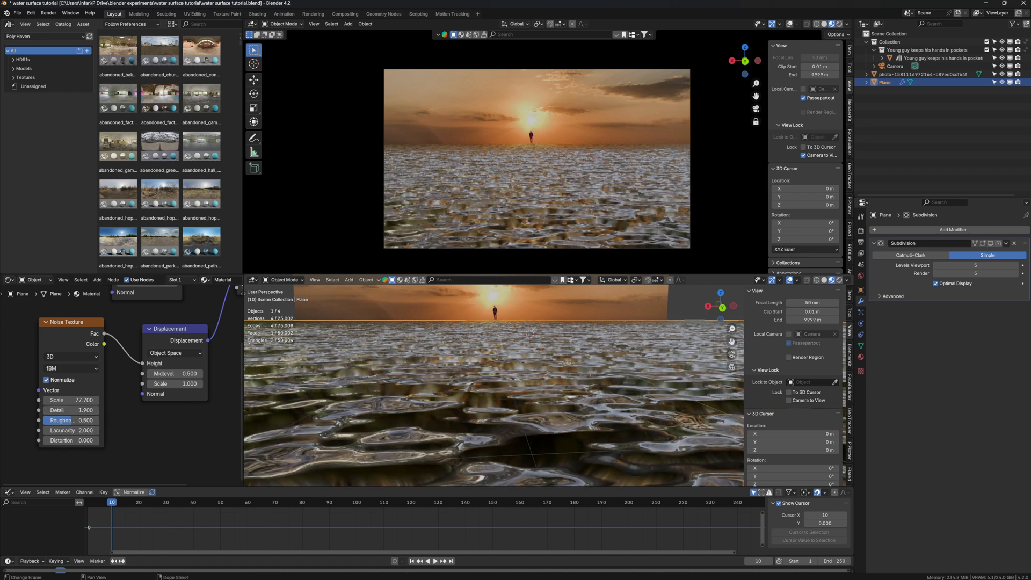
# - Switch to File Explorer and the photo viewer to examine the water ripples in the original sunset photo
pyautogui.moveTo(482, 579)
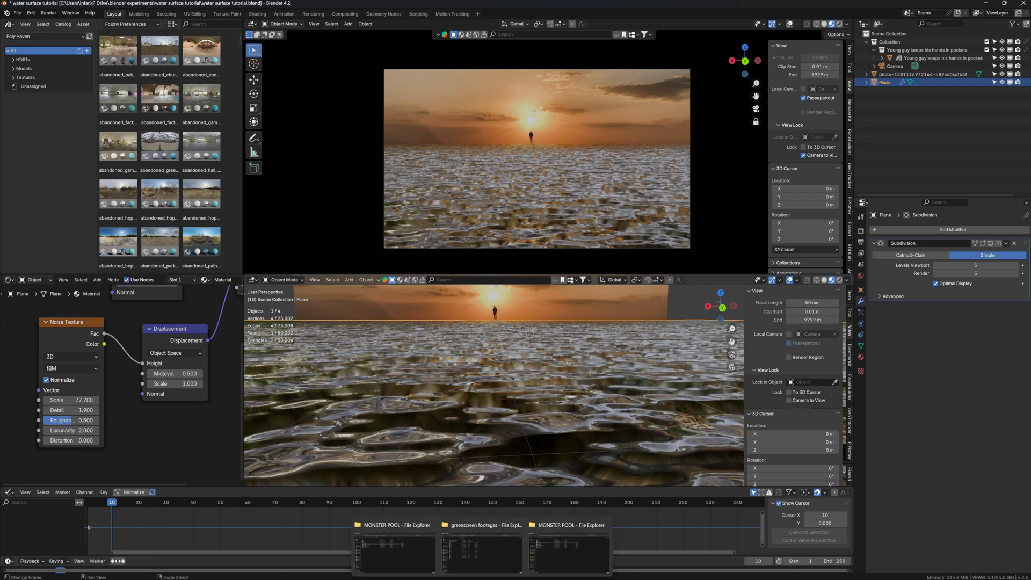
pyautogui.click(481, 545)
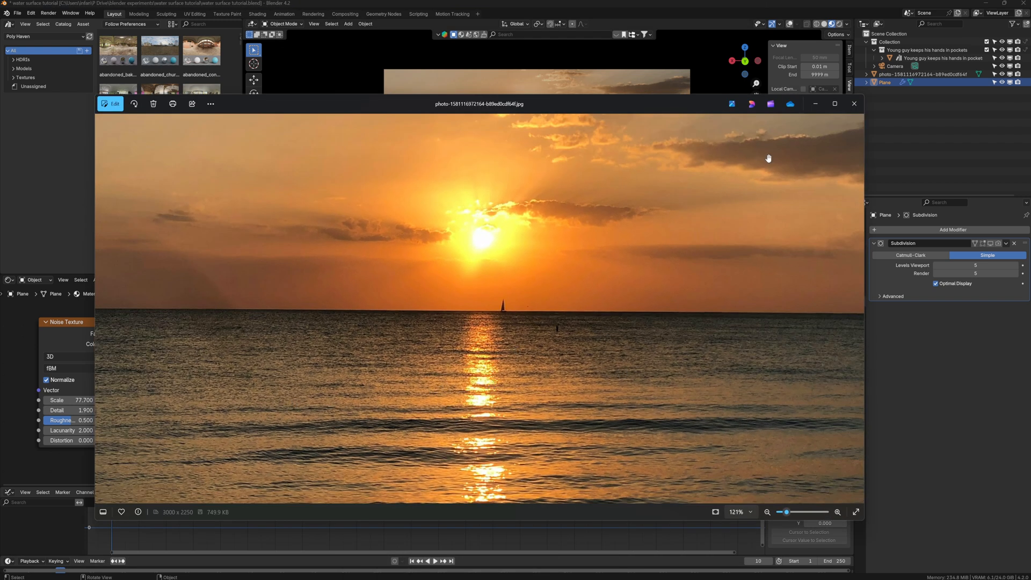
pyautogui.moveTo(680, 103); pyautogui.dragTo(371, 0)
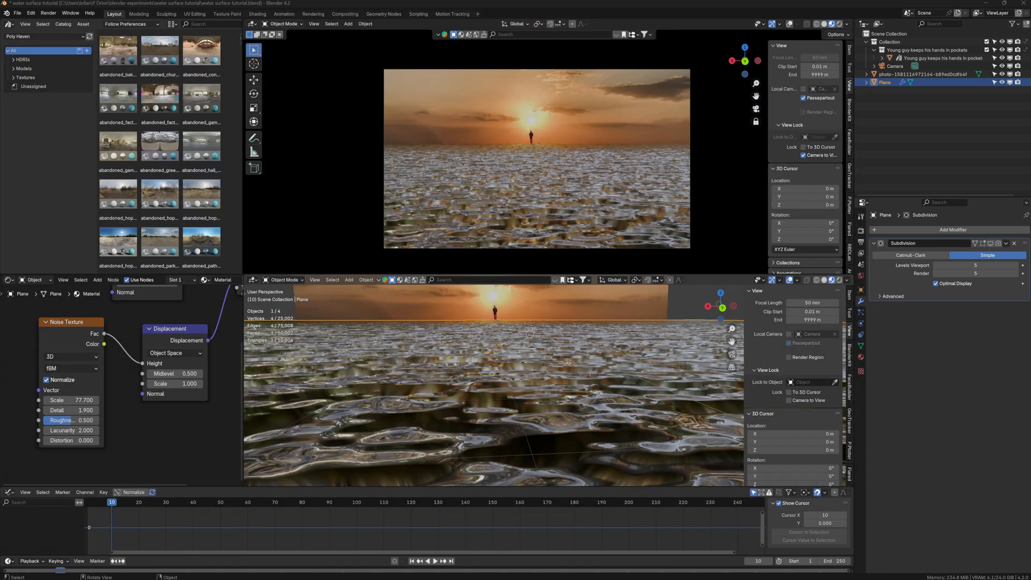
# - Set the Noise Texture's Lacunarity to 2.8 and the Displacement node's Scale to 0.06
pyautogui.moveTo(70, 430); pyautogui.dragTo(102, 431)
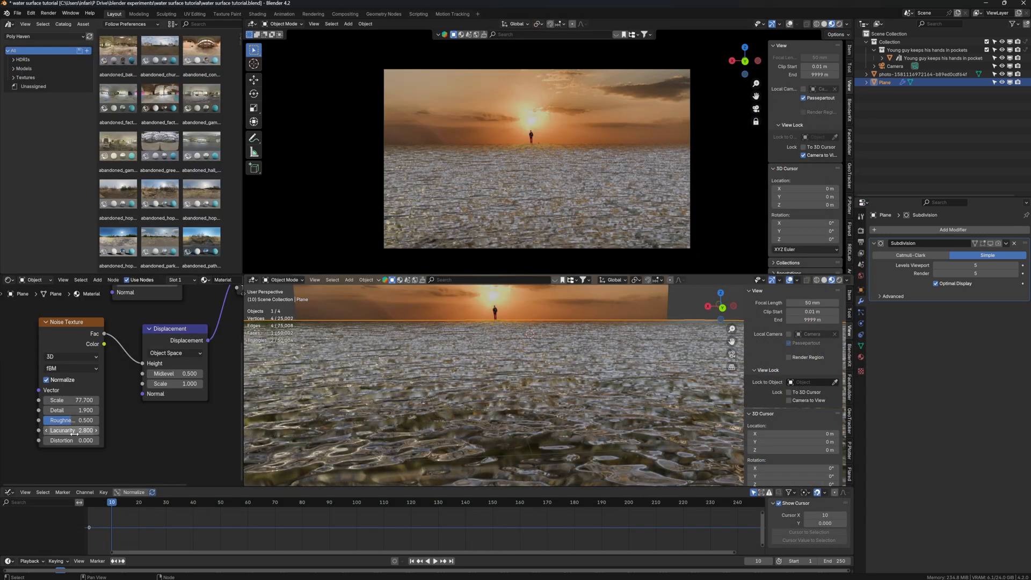
pyautogui.scroll(1, 560, 431)
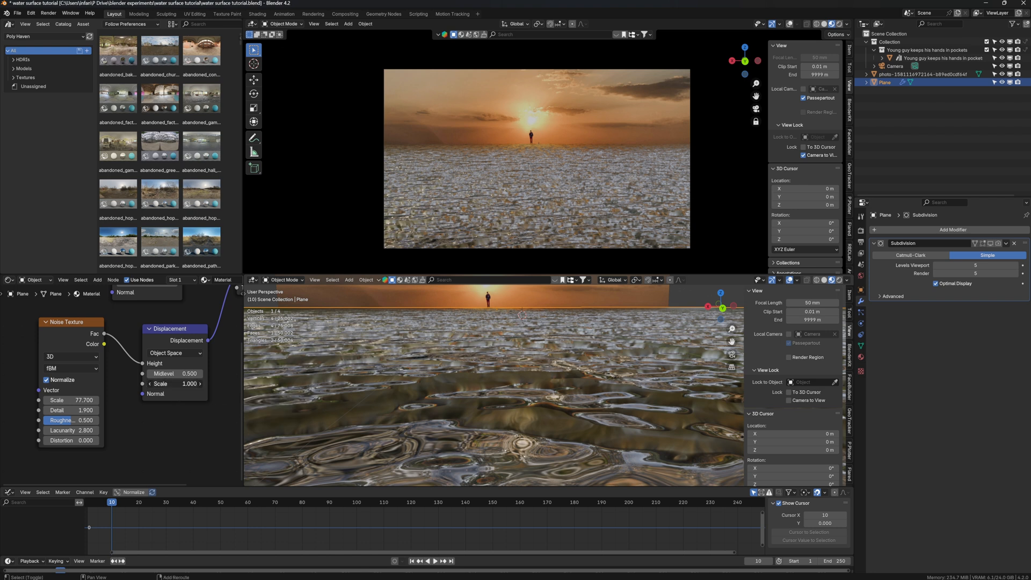
pyautogui.moveTo(175, 384); pyautogui.dragTo(124, 384)
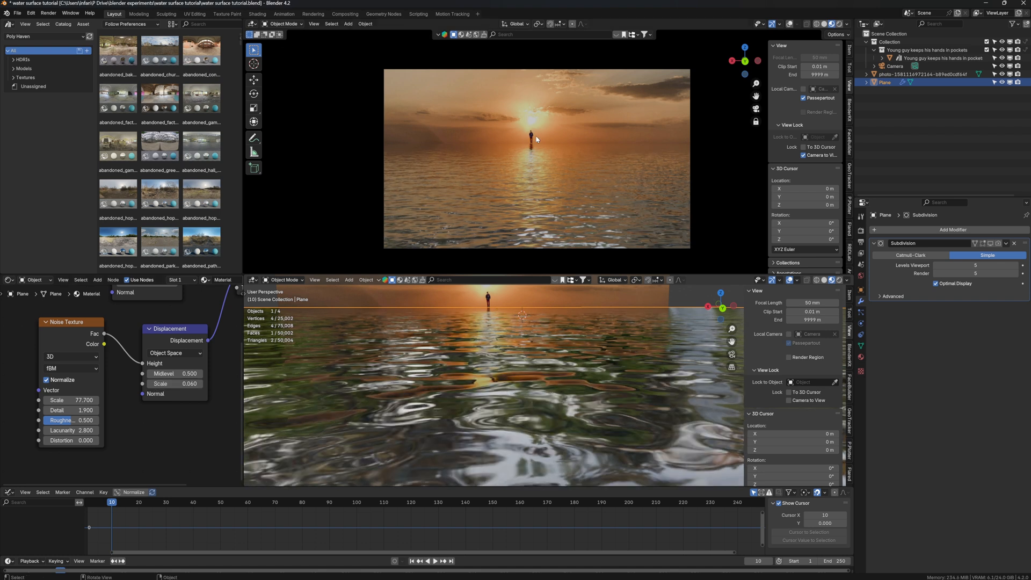
# - Switch the camera viewport to rendered shading and turn off Fast GI Approximation in the render settings
pyautogui.click(840, 23)
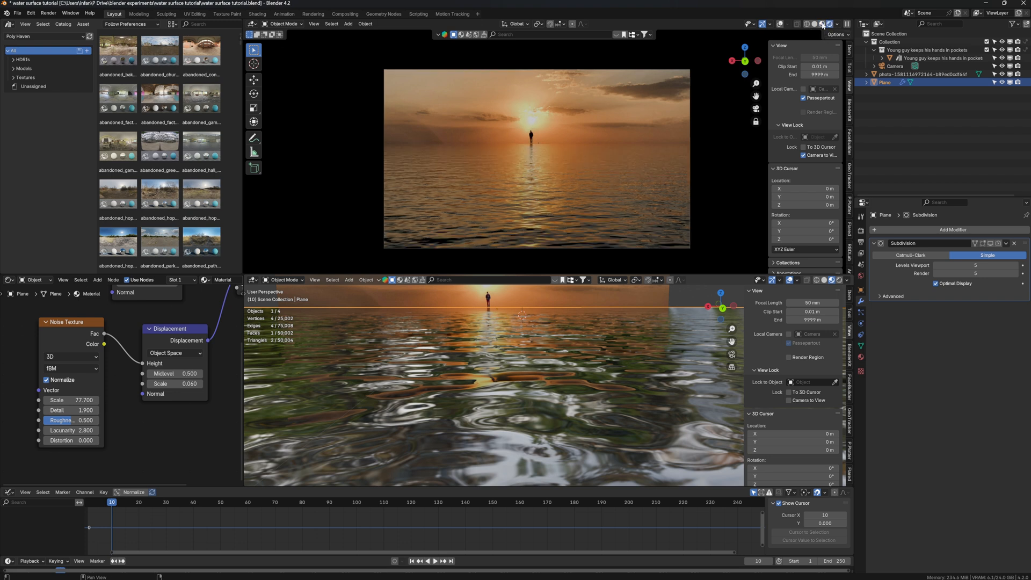
pyautogui.click(861, 230)
pyautogui.scroll(-8, 896, 399)
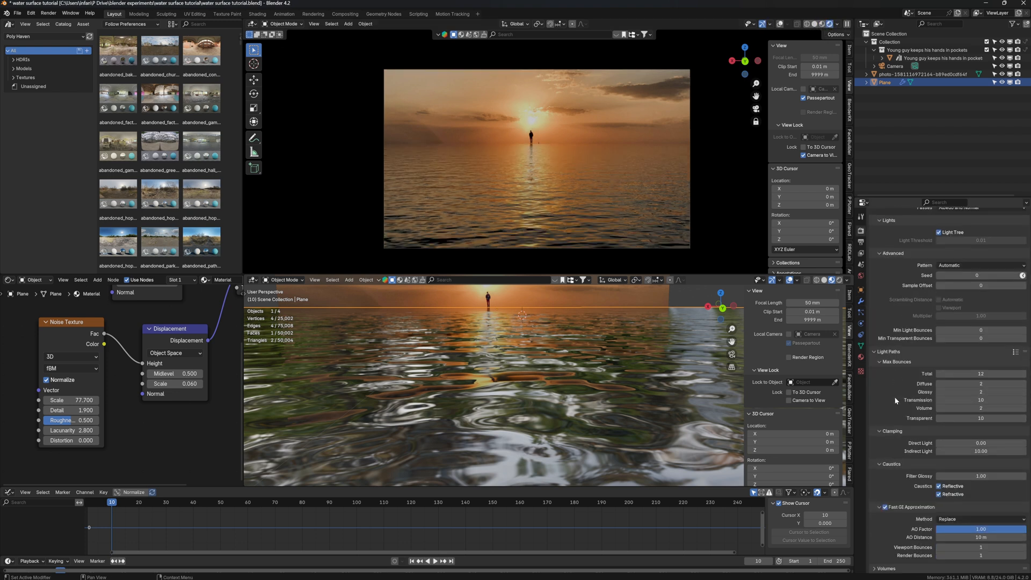
pyautogui.scroll(-5, 895, 399)
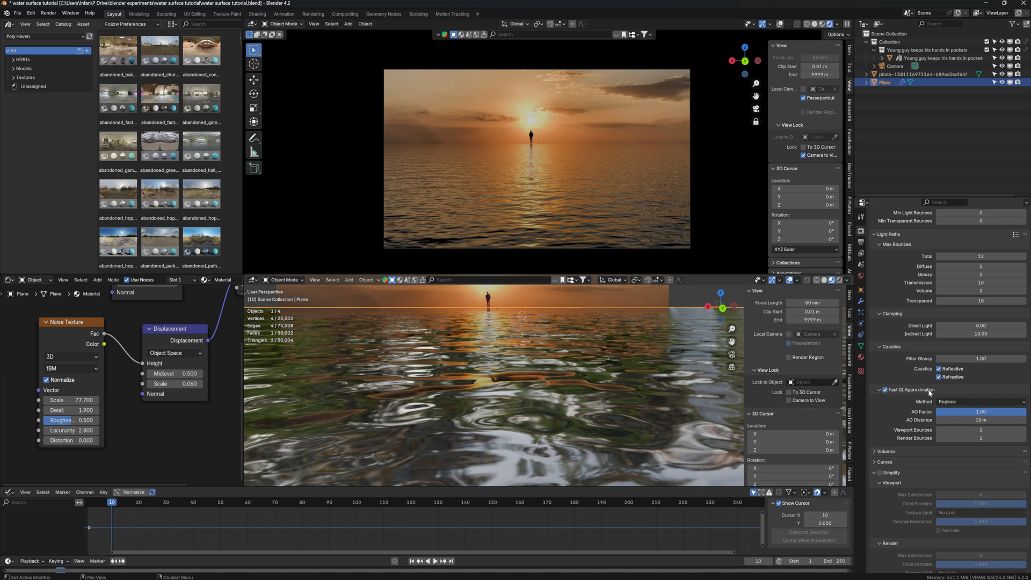
pyautogui.click(885, 391)
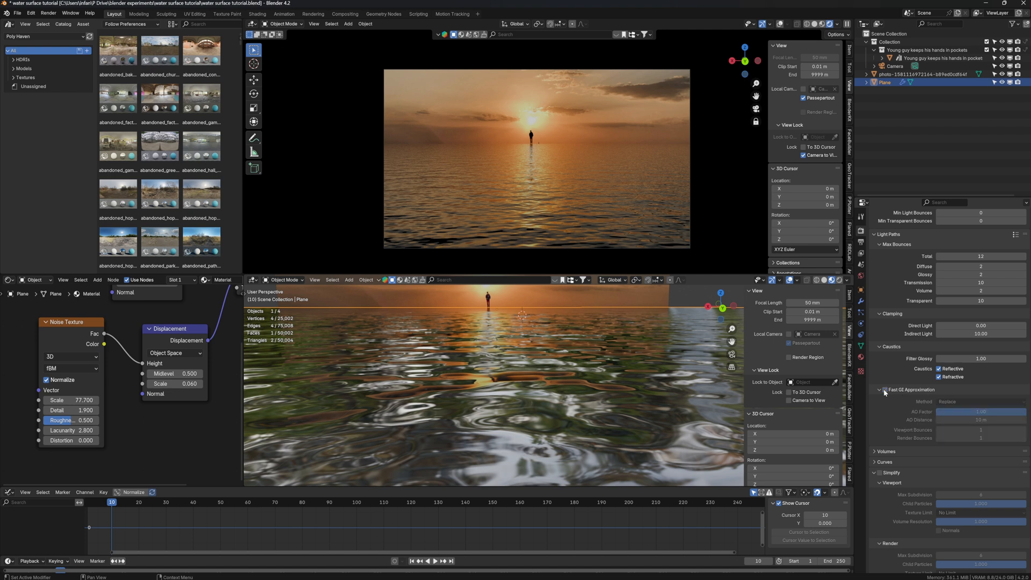
pyautogui.click(884, 391)
pyautogui.click(886, 391)
# - Play the animation from frame 1 to check whether the water surface moves
pyautogui.hotkey('shift', 'Left')
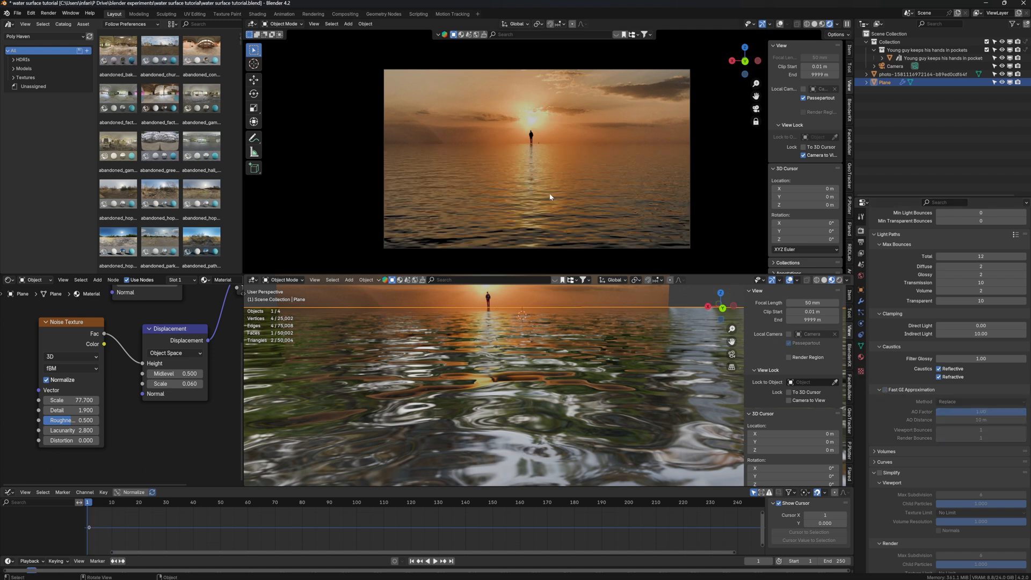
pyautogui.moveTo(540, 177)
pyautogui.keyDown('ctrl'); pyautogui.mouseDown(button='middle')
pyautogui.moveTo(541, 149)
pyautogui.moveTo(543, 206)
pyautogui.moveTo(543, 188)
pyautogui.mouseUp(button='middle'); pyautogui.keyUp('ctrl')
pyautogui.press('space')
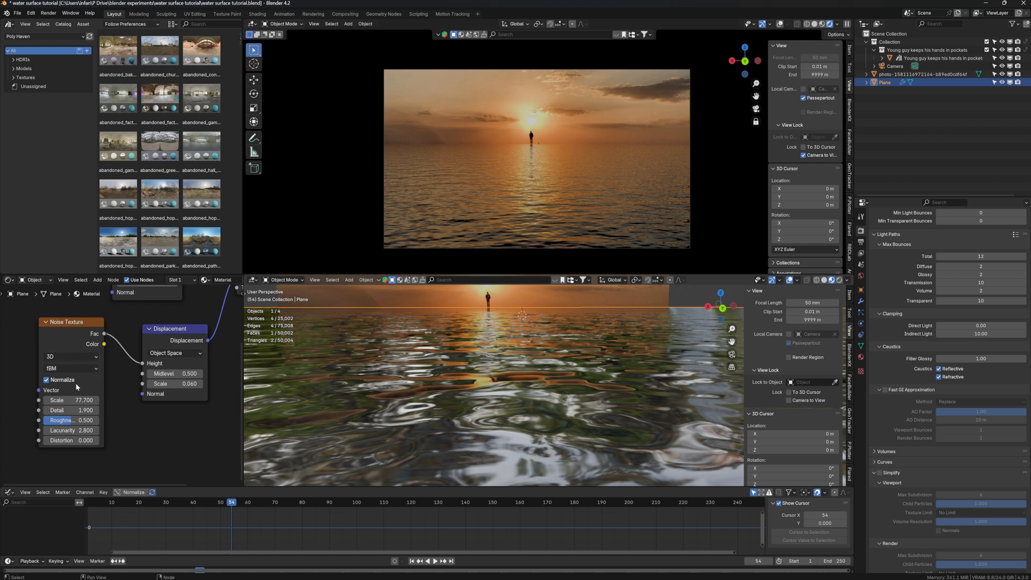
# - Switch the Noise Texture to 4D and try varying its W value
pyautogui.click(65, 347)
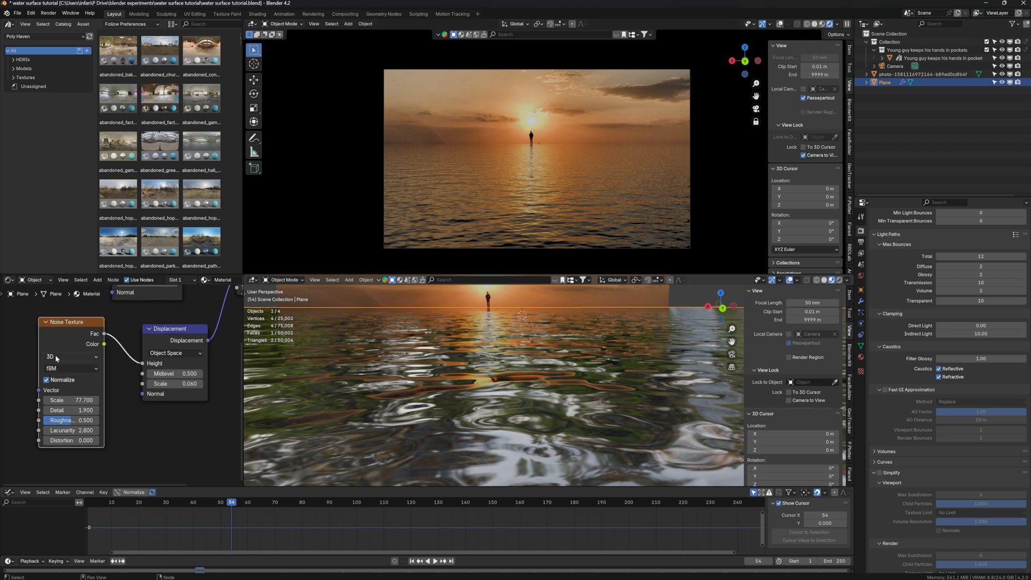
pyautogui.click(57, 357)
pyautogui.click(51, 410)
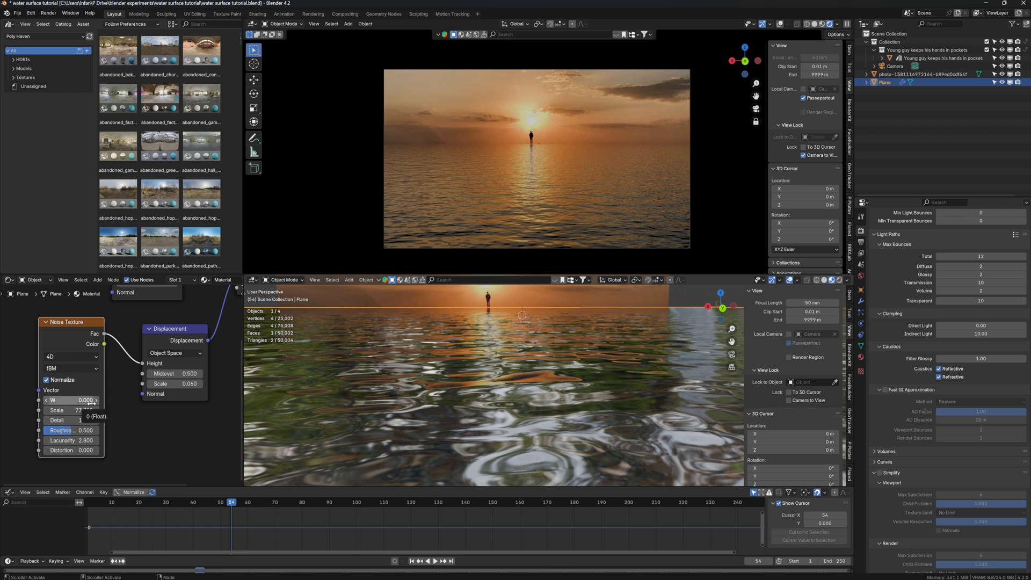
pyautogui.moveTo(72, 400); pyautogui.dragTo(105, 400)
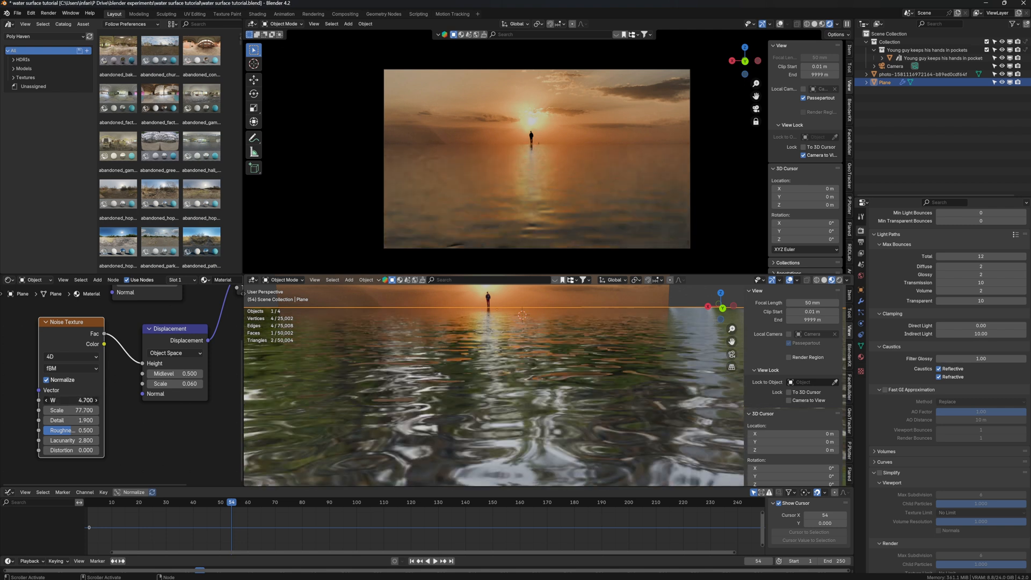
pyautogui.rightClick(73, 400)
# - Move to frame 1 and keyframe the Noise Texture's W value at 0
pyautogui.scroll(-2, 135, 519)
pyautogui.scroll(1, 168, 514)
pyautogui.click(158, 504)
pyautogui.press('space')
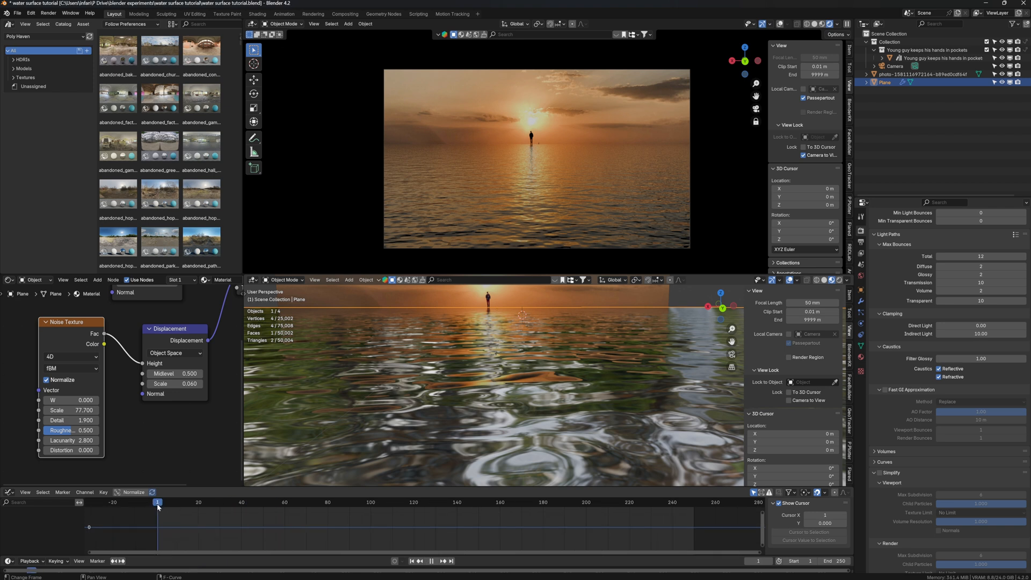
pyautogui.press('space')
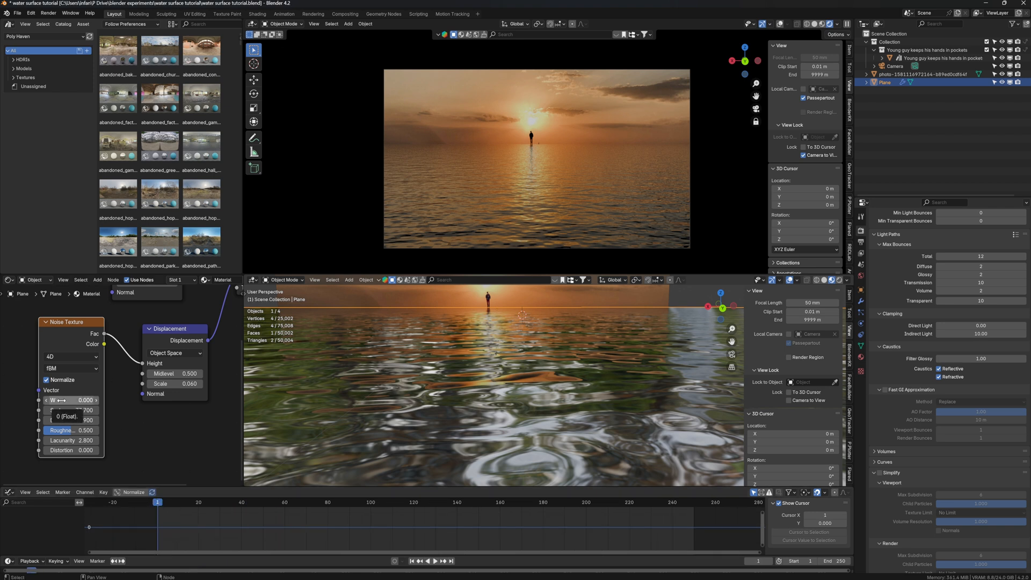
pyautogui.press('i')
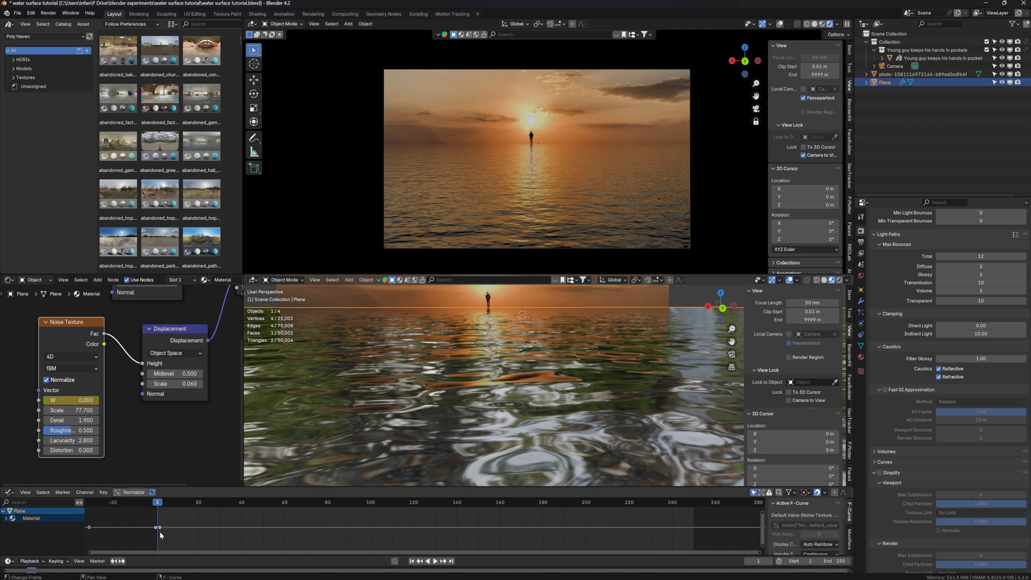
# - Move to frame 250, set the Noise Texture's W to 0.1 and keyframe it
pyautogui.moveTo(179, 505); pyautogui.dragTo(694, 503)
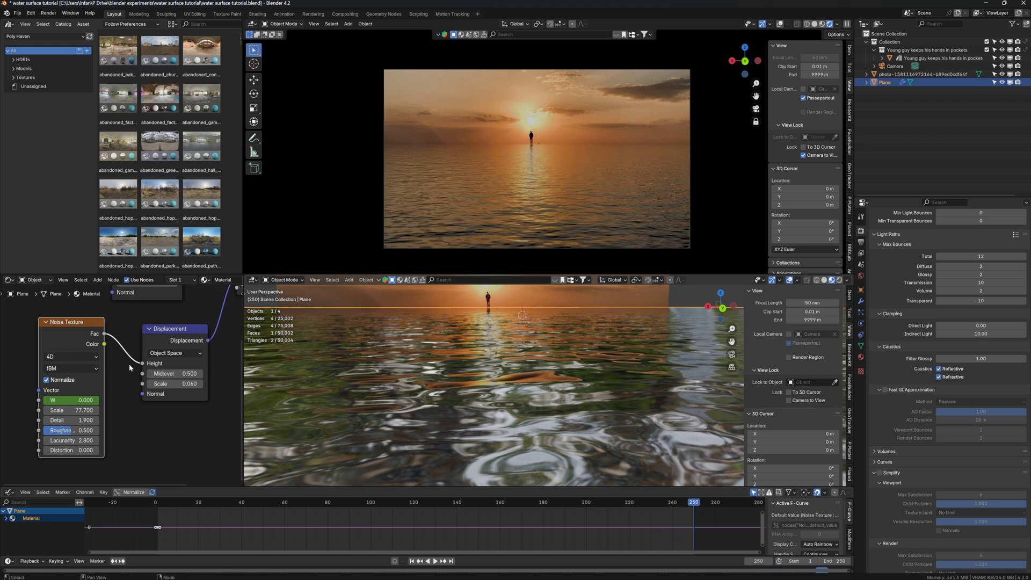
pyautogui.click(70, 400)
pyautogui.write('0.1')
pyautogui.press('Return')
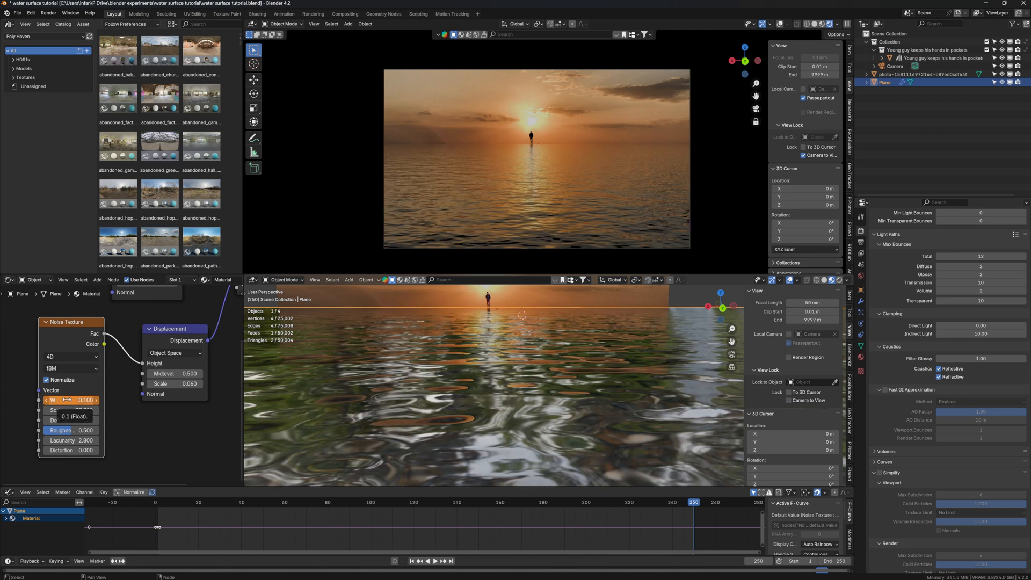
pyautogui.press('i')
# - Normalize the graph view and set the W keyframes' interpolation to Linear
pyautogui.click(132, 491)
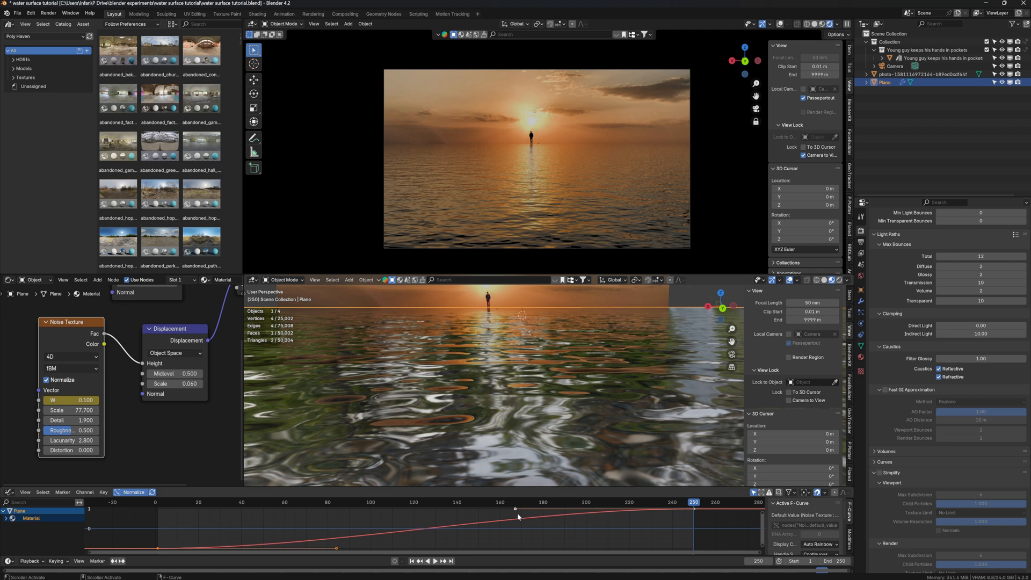
pyautogui.scroll(-2, 593, 528)
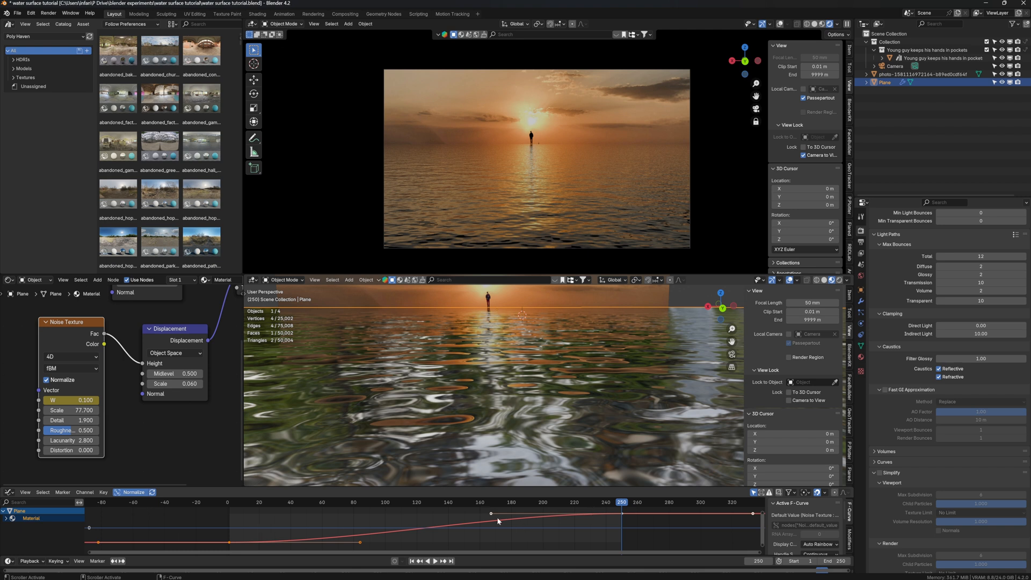
pyautogui.press('t')
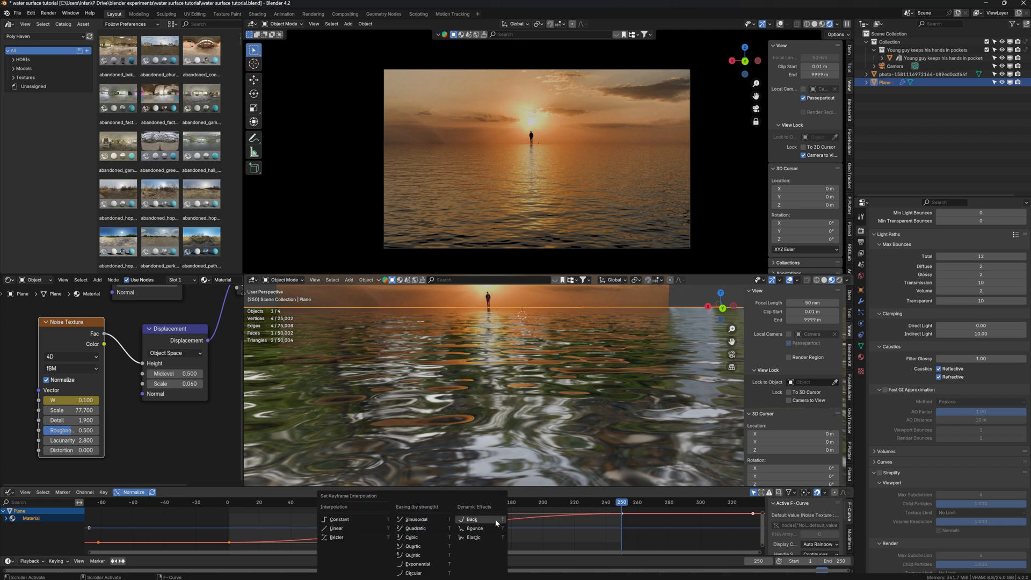
pyautogui.click(340, 532)
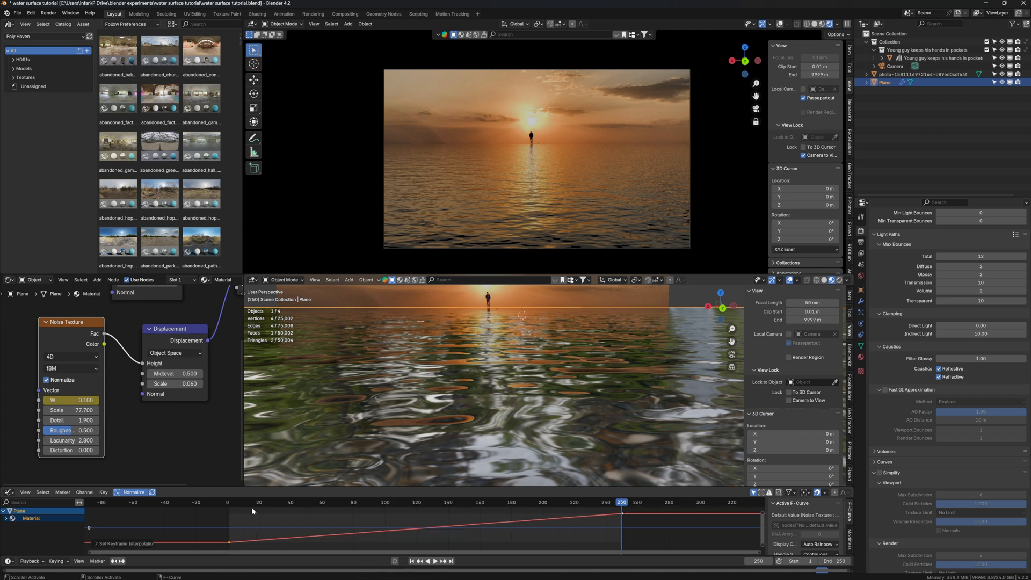
# - Play the animation to check how fast the water ripples move in both viewports
pyautogui.press('space')
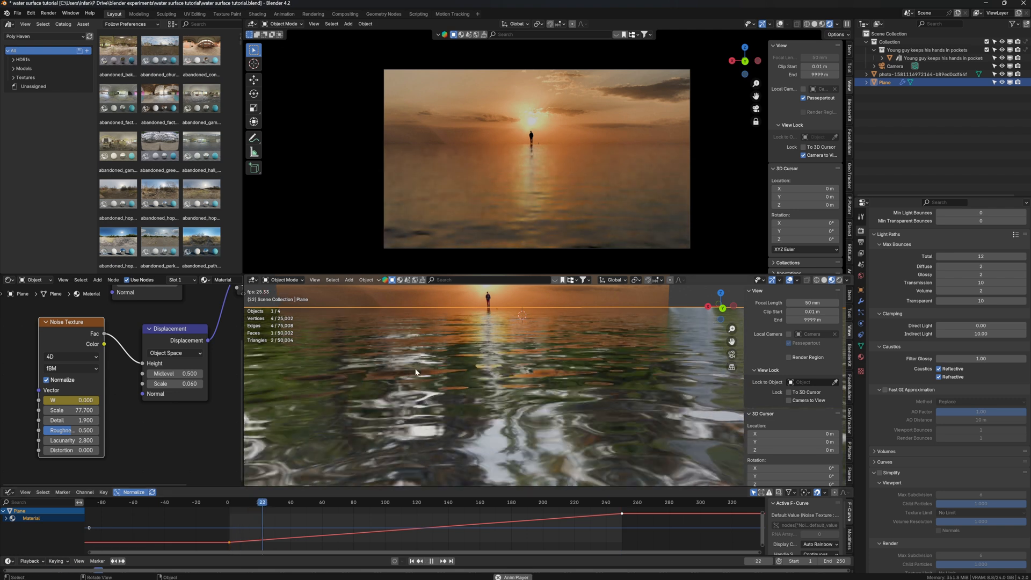
pyautogui.press('space')
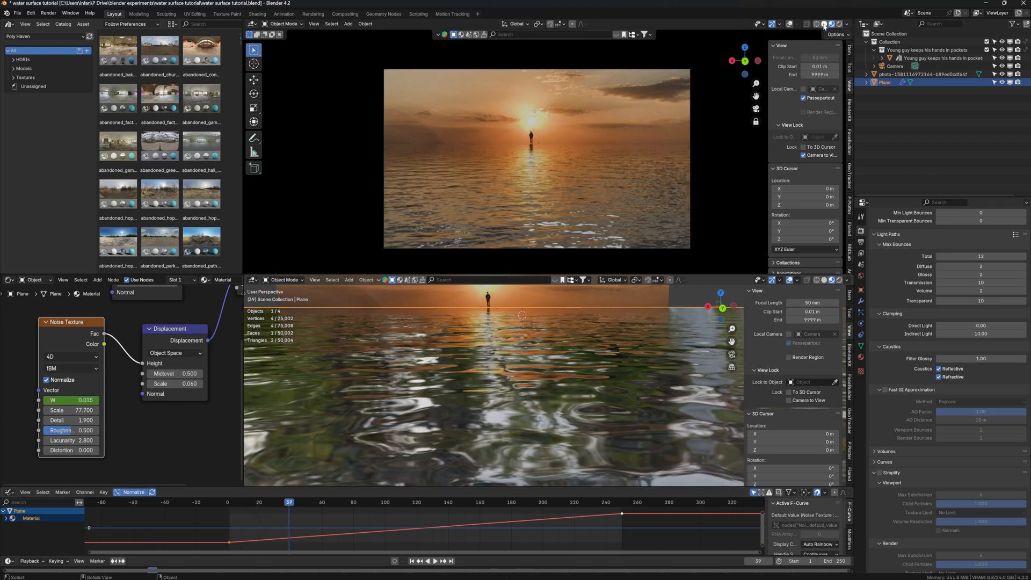
pyautogui.press('space')
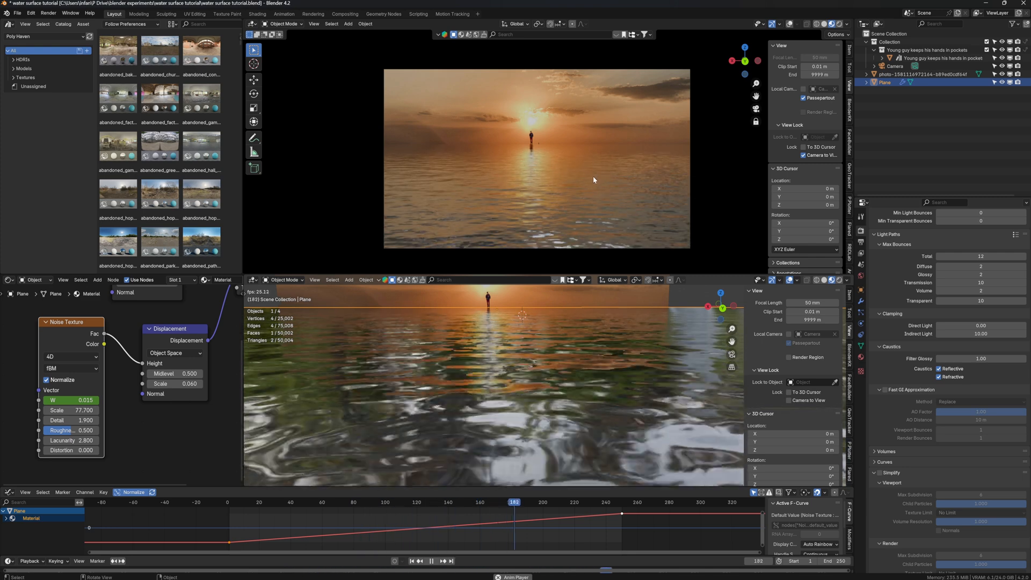
pyautogui.press('space')
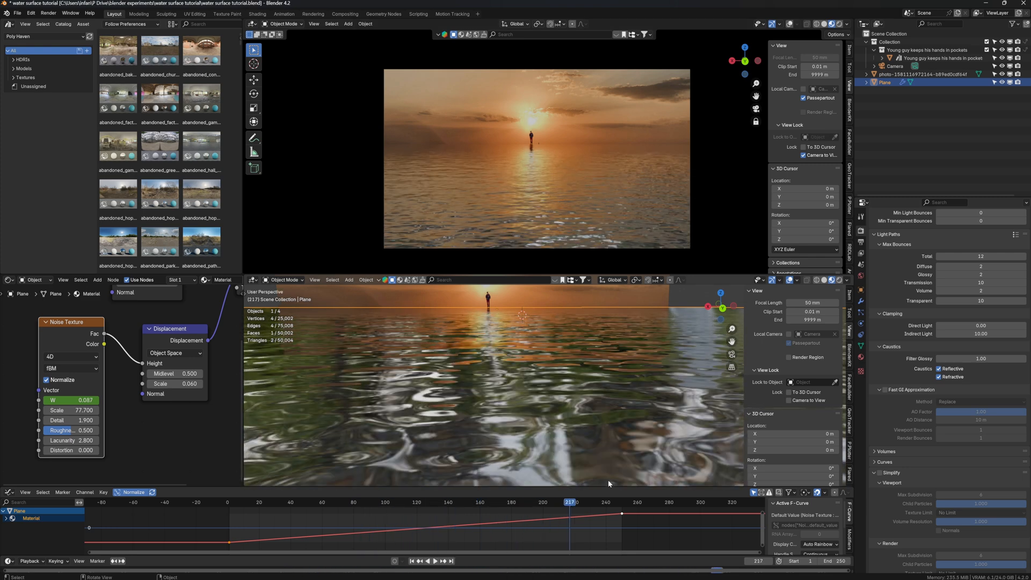
# - Enlarge the Graph Editor and lower the W curve's frame 250 keyframe along the value axis only
pyautogui.moveTo(595, 488); pyautogui.dragTo(376, 393)
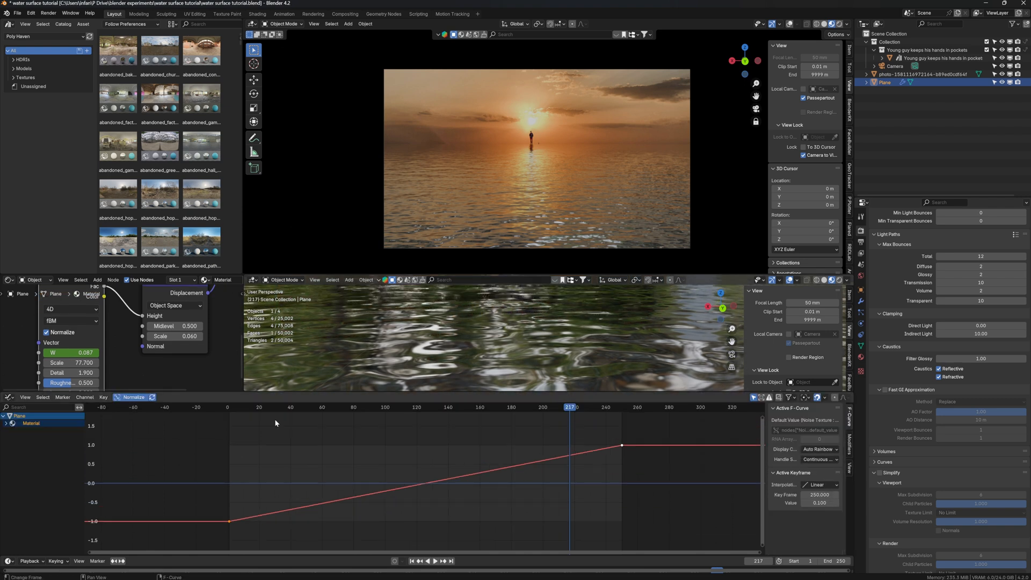
pyautogui.click(135, 399)
pyautogui.click(135, 400)
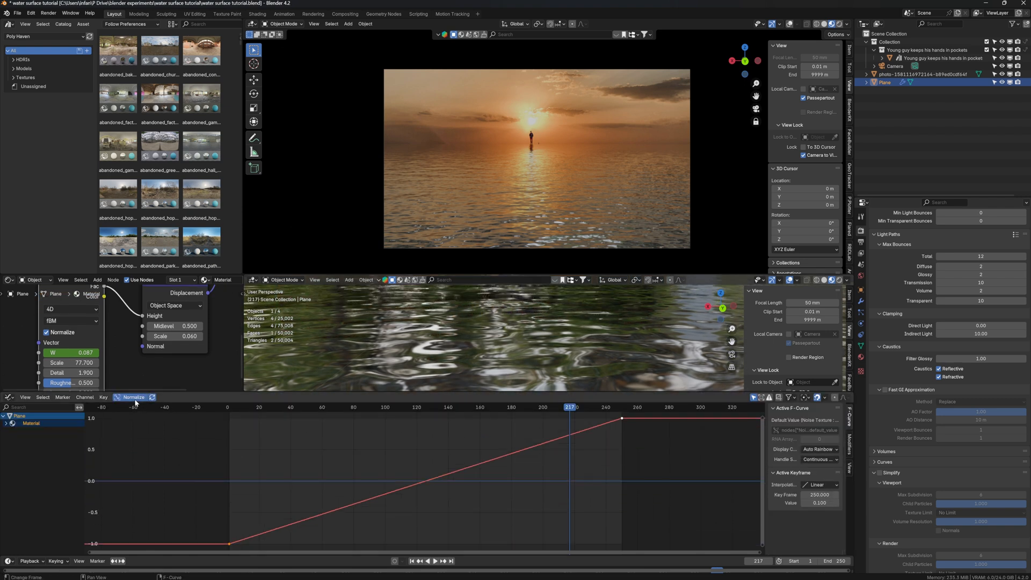
pyautogui.scroll(-9, 356, 498)
pyautogui.scroll(1, 359, 498)
pyautogui.moveTo(558, 463); pyautogui.dragTo(520, 444)
pyautogui.press('g')
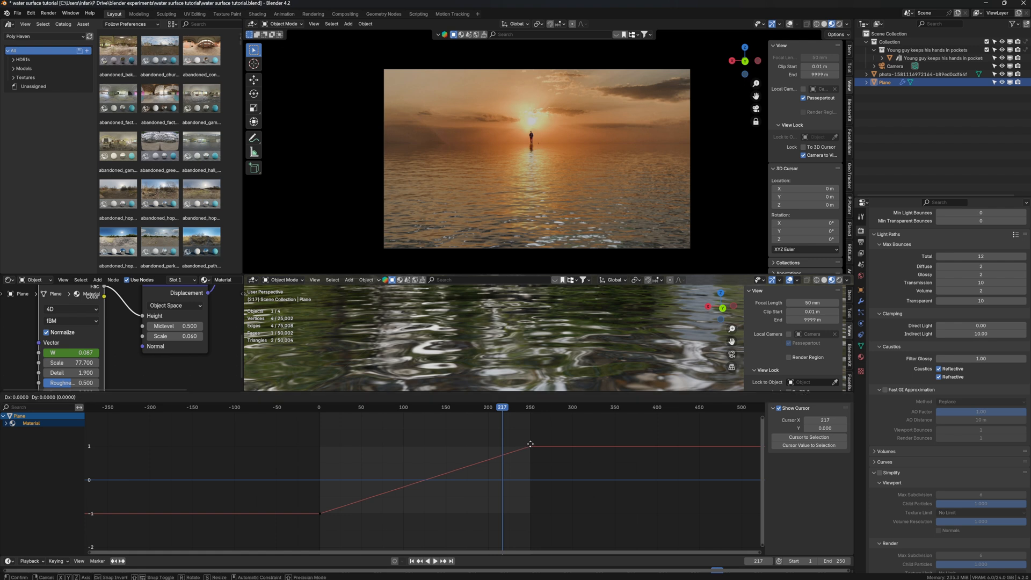
pyautogui.press('y')
pyautogui.click(533, 446)
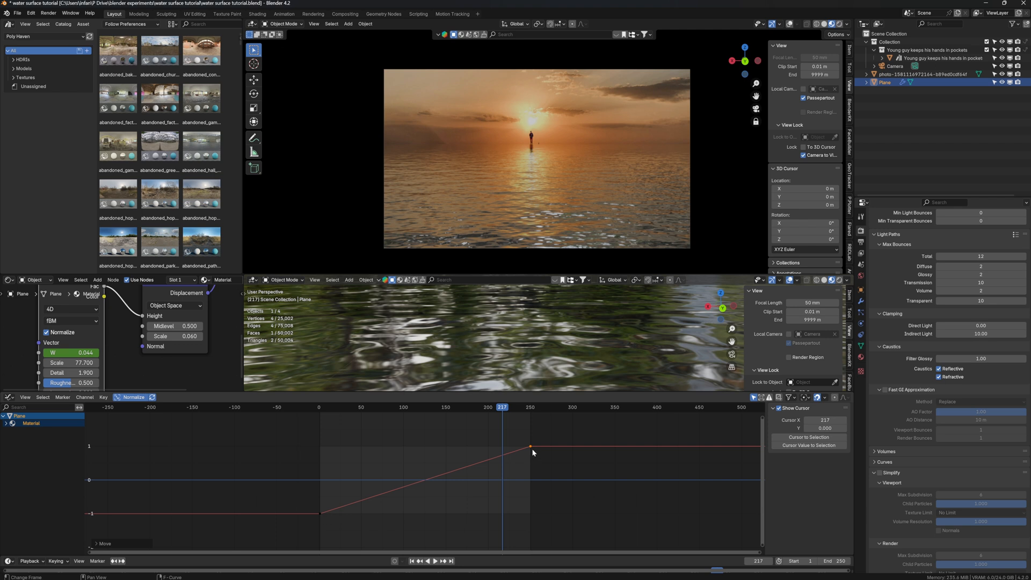
# - Play the animation from the start of the timeline to judge the adjusted water speed
pyautogui.press('space')
pyautogui.moveTo(324, 410); pyautogui.dragTo(322, 411)
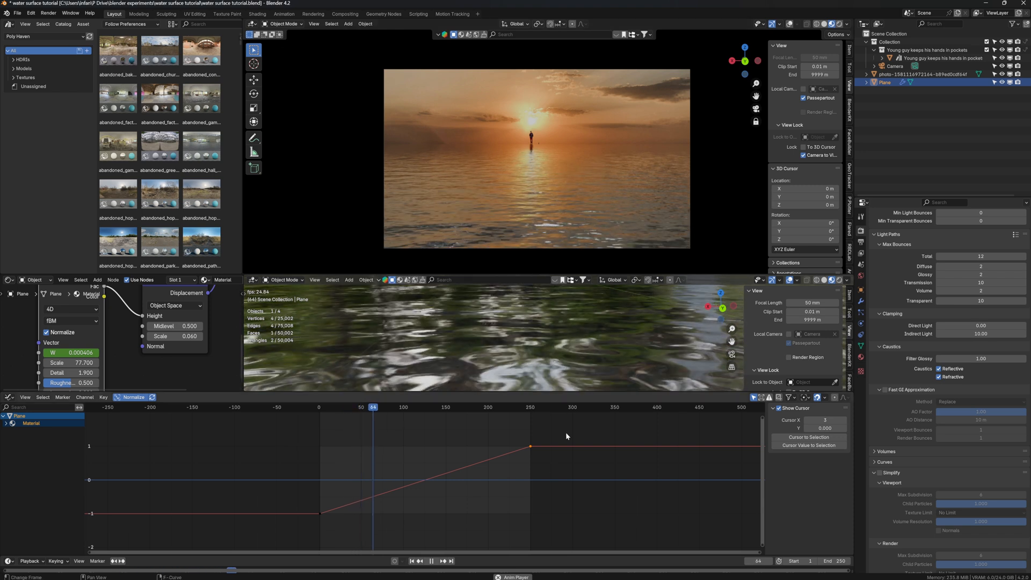
pyautogui.press('space')
# - Adjust the W curve's frame 250 keyframe to a value of about 0.08 and play the animation from frame 1
pyautogui.scroll(-5, 525, 466)
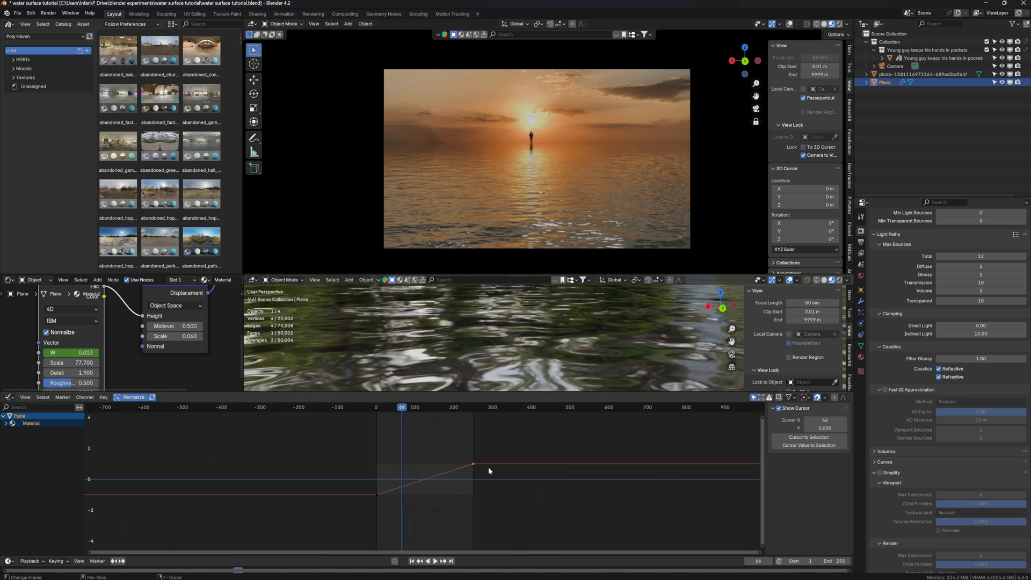
pyautogui.press('g')
pyautogui.press('y')
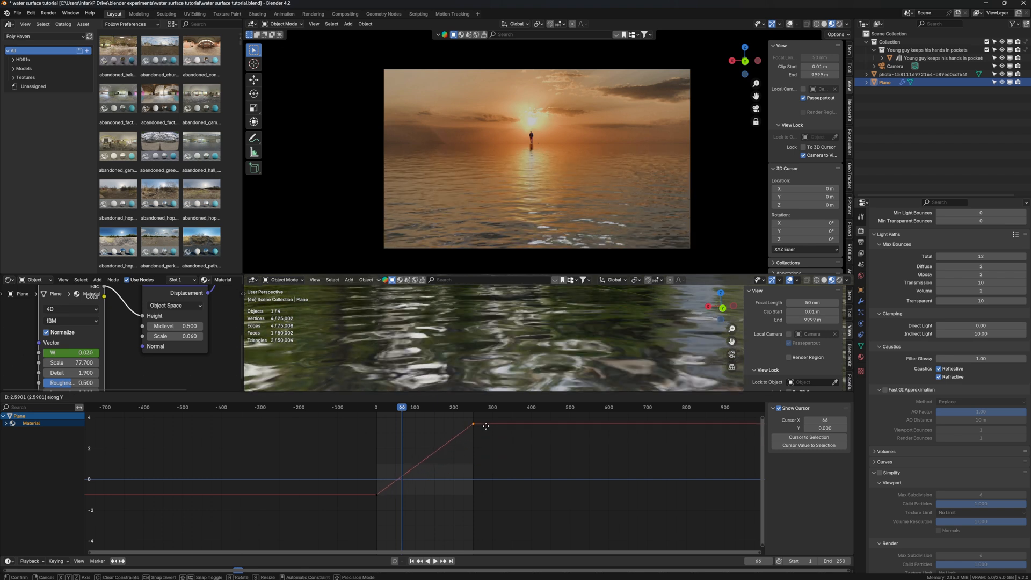
pyautogui.click(456, 451)
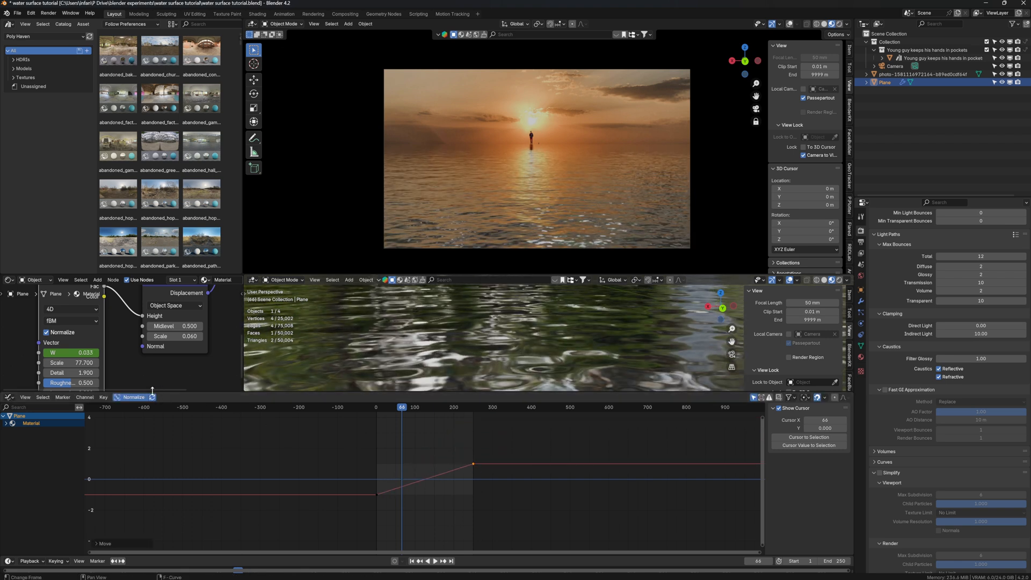
pyautogui.click(133, 397)
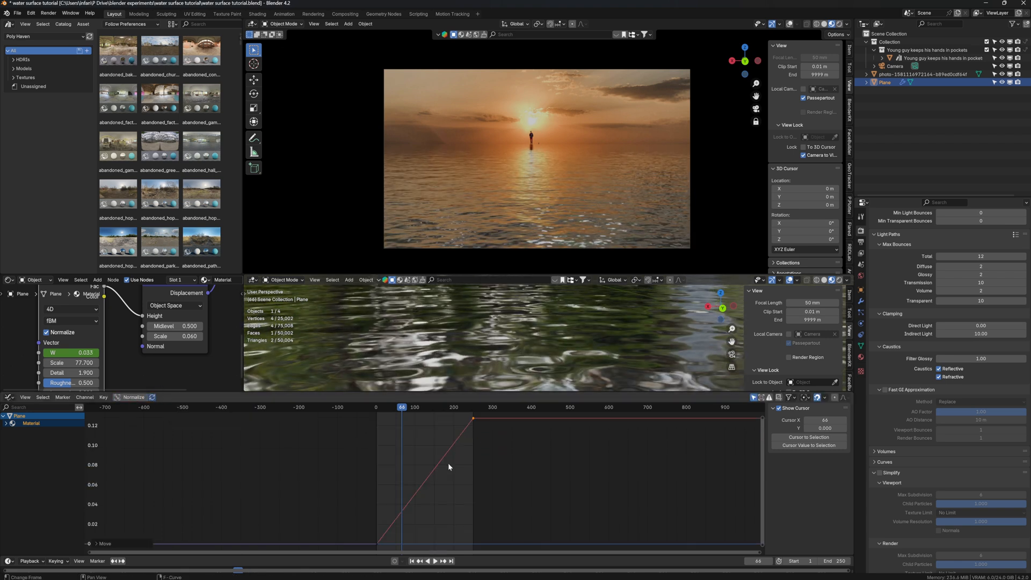
pyautogui.hotkey('shift', 'Left')
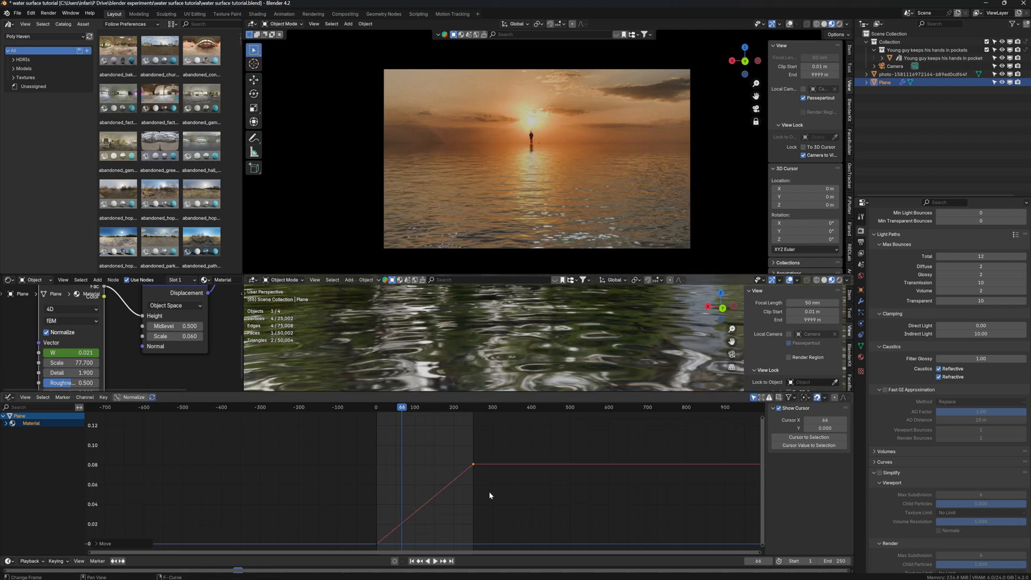
pyautogui.click(134, 397)
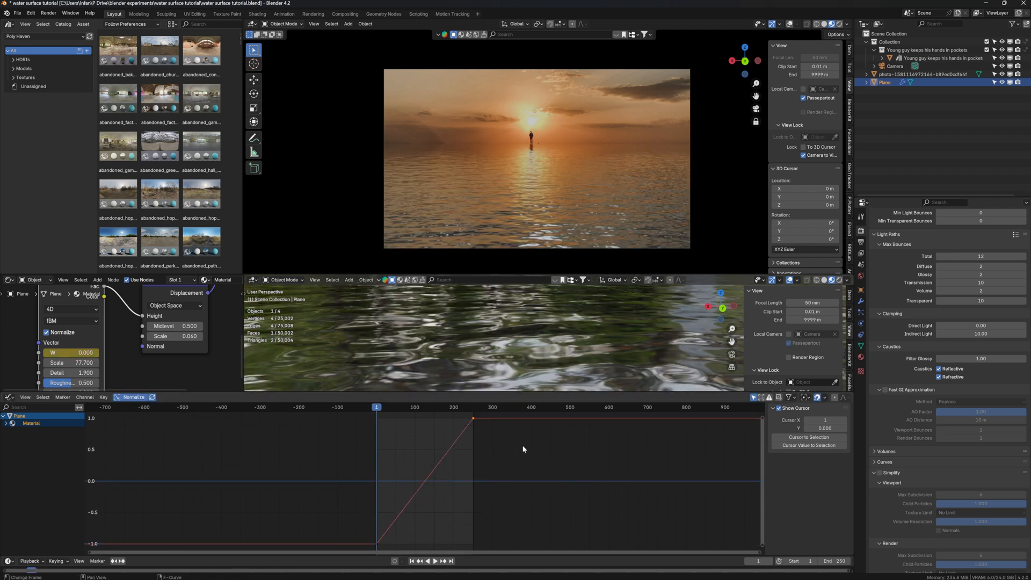
pyautogui.press('space')
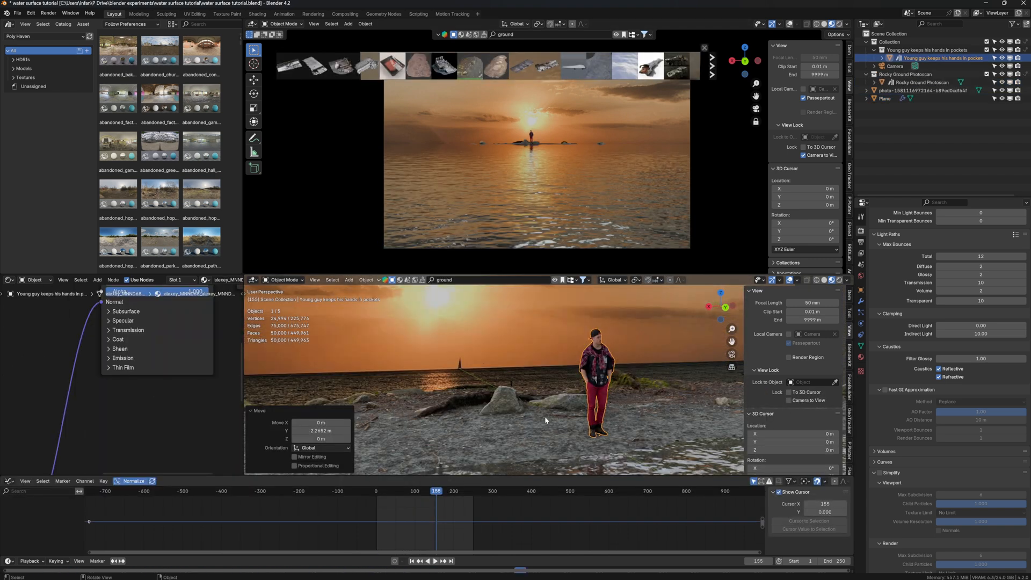
# - Select the rocky ground photoscan and move its second copy horizontally across the water plane
pyautogui.click(544, 412)
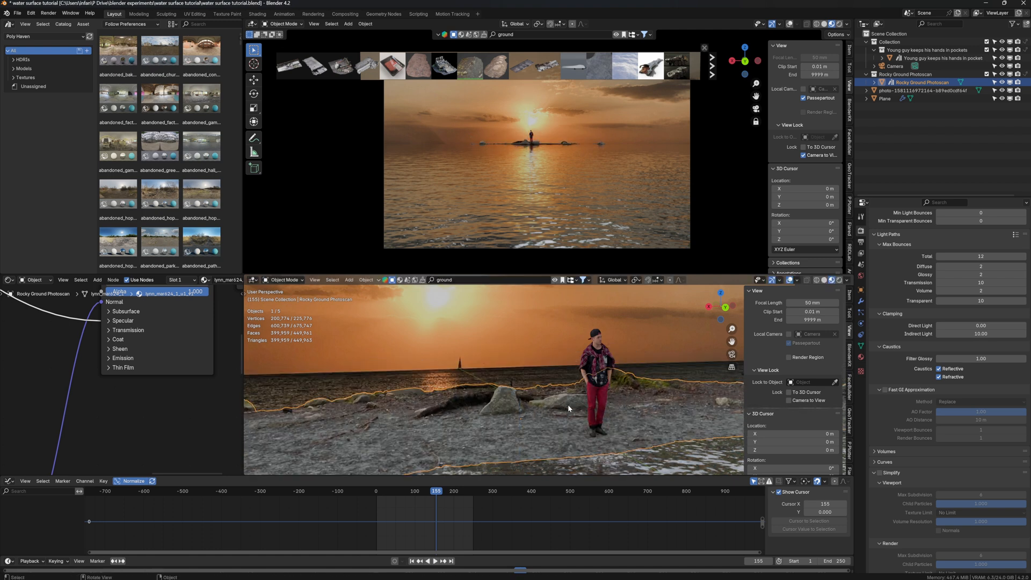
pyautogui.scroll(-3, 610, 358)
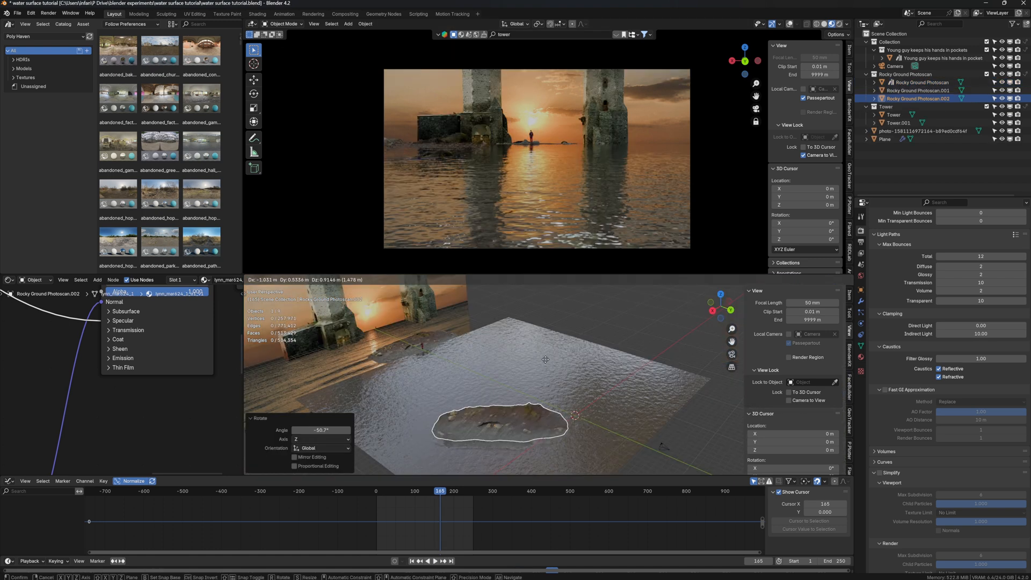
pyautogui.press('g')
pyautogui.hotkey('shift', 'z')
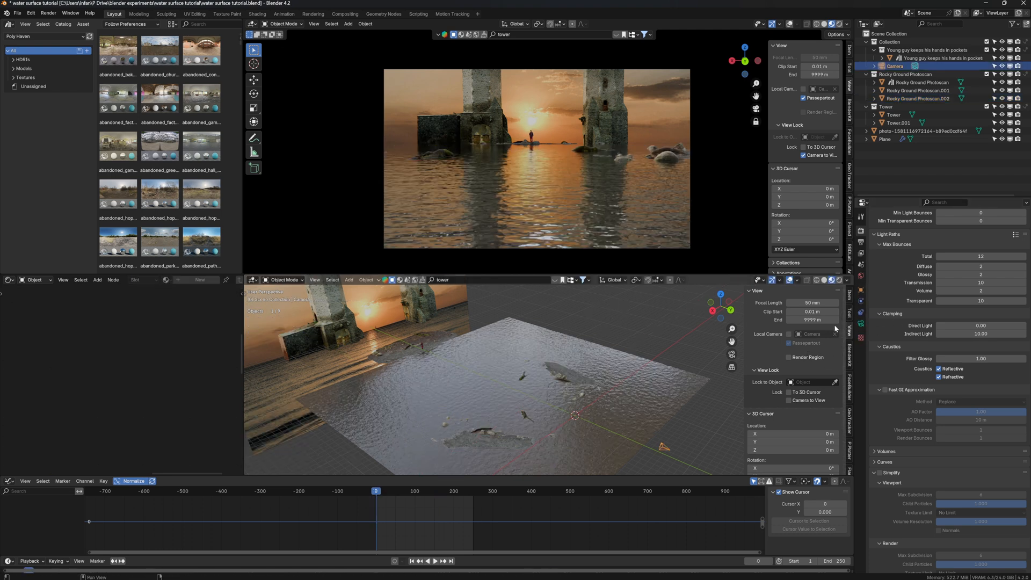
# - Keyframe the camera's location at frame 0, and again at frame 249 with its Y location moved to about 4.4 m
pyautogui.click(850, 299)
pyautogui.press('i')
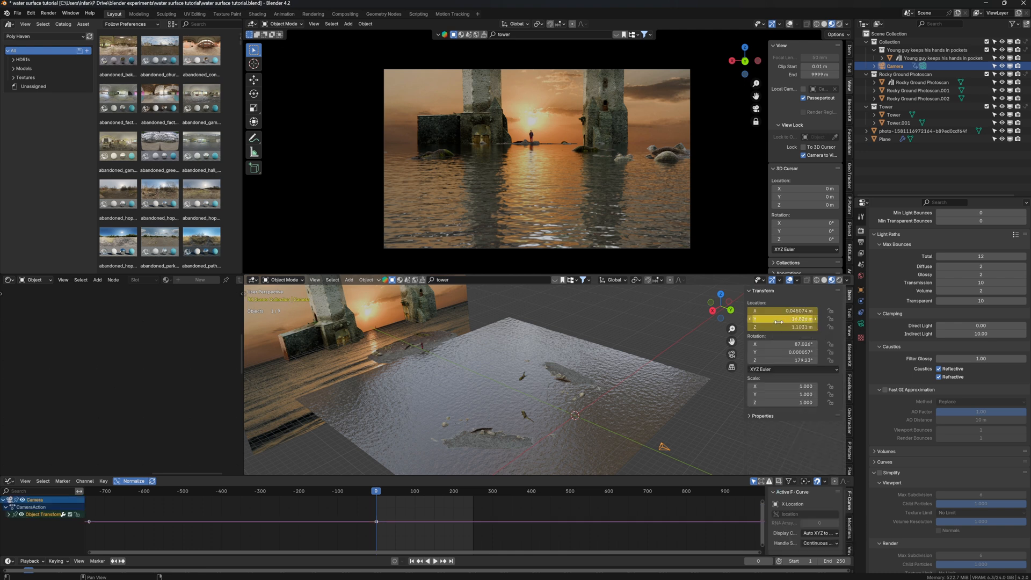
pyautogui.moveTo(429, 492); pyautogui.dragTo(473, 501)
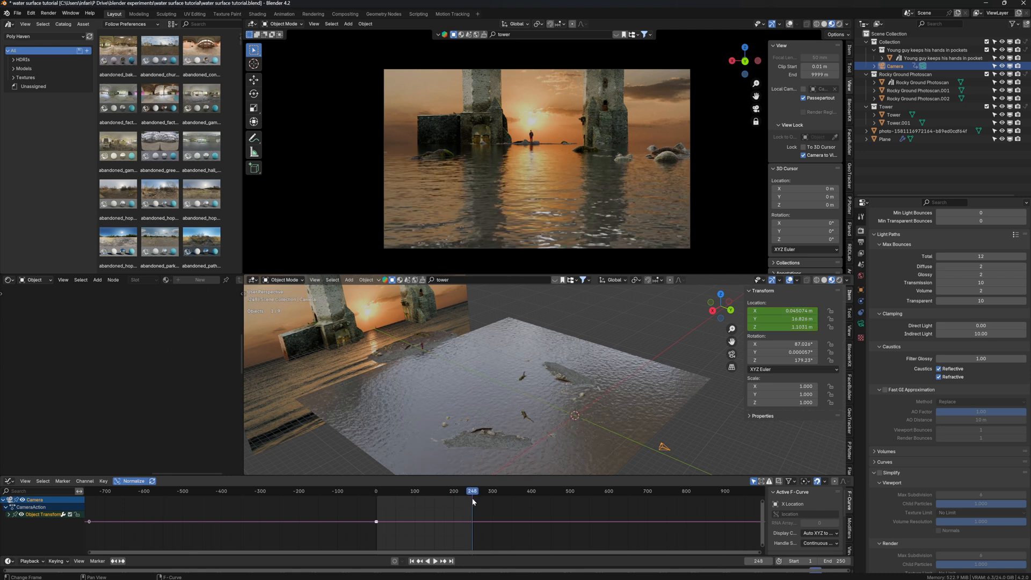
pyautogui.moveTo(782, 319); pyautogui.dragTo(714, 319)
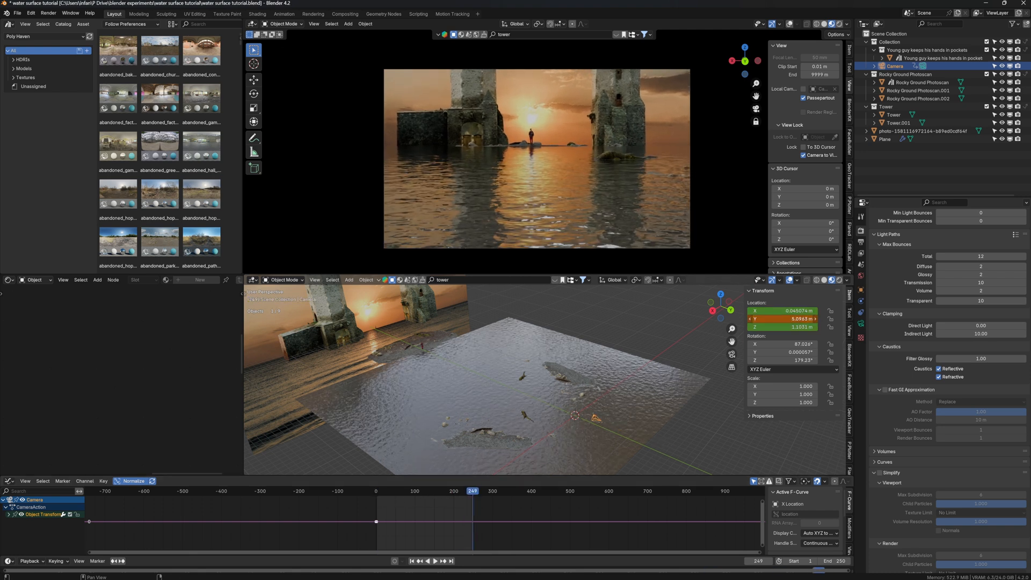
# - Set the camera keyframes' interpolation to Linear and play the camera move from frame 0
pyautogui.press('t')
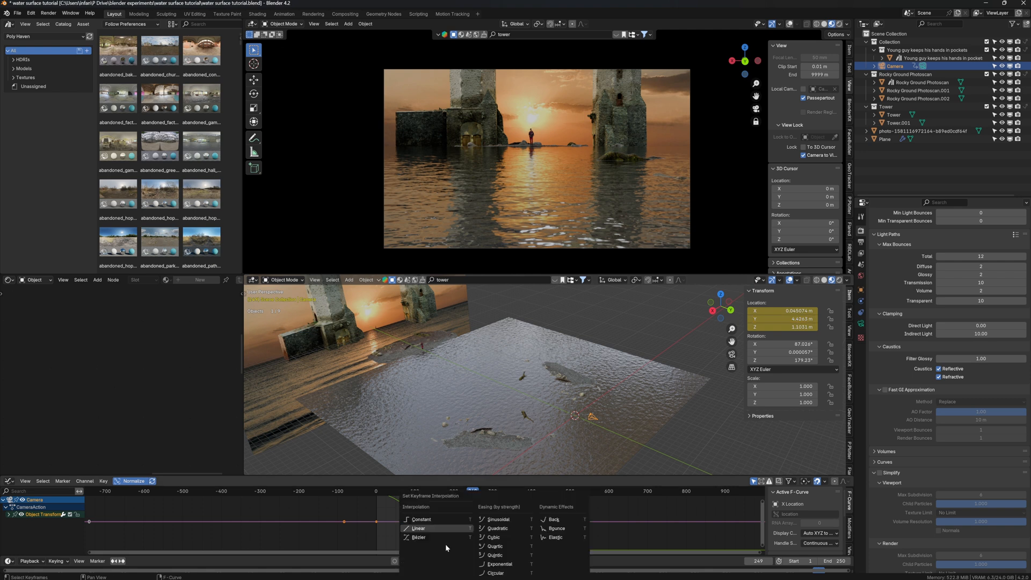
pyautogui.click(418, 528)
pyautogui.click(376, 493)
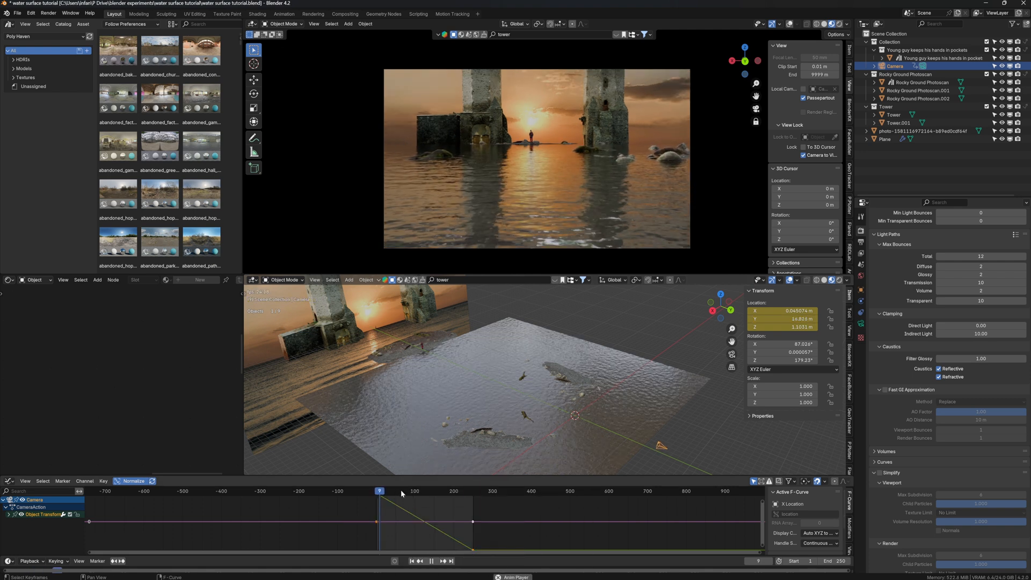